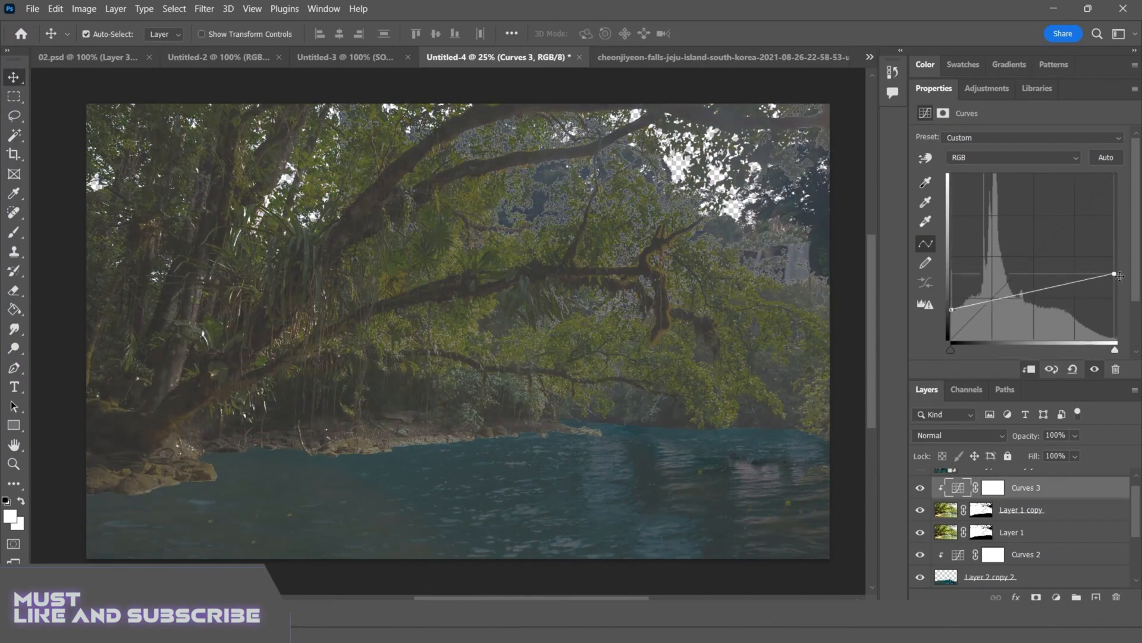
Set the Eraser's flow to 14% and erase parts of Layer 1 copy over the left trees, shore rocks and lower edge
click(1011, 507)
key(e)
mouse_move(189, 351)
mouse_down()
mouse_move(287, 355)
mouse_move(338, 132)
mouse_up()
key(ctrl+z)
key(ctrl+z)
click(376, 34)
drag(390, 51, 328, 51)
drag(117, 446, 232, 447)
mouse_move(532, 512)
mouse_down()
mouse_move(592, 6)
mouse_move(821, 510)
mouse_move(375, 324)
mouse_move(826, 440)
mouse_up()
Erase part of the Layer 2 copy 2 water layer along the near-left area of the river
scroll(826, 440, down, 5)
click(1012, 577)
click(1021, 555)
key(v)
click(1012, 578)
scroll(1012, 578, down, 1)
key(e)
mouse_move(174, 499)
mouse_down()
mouse_move(370, 507)
mouse_move(316, 454)
mouse_up()
mouse_move(872, 358)
mouse_down()
mouse_move(872, 295)
mouse_move(872, 323)
mouse_up()
Erase Layer 1 copy over the trees on the left to bring out the foliage underneath
key(ctrl+minus)
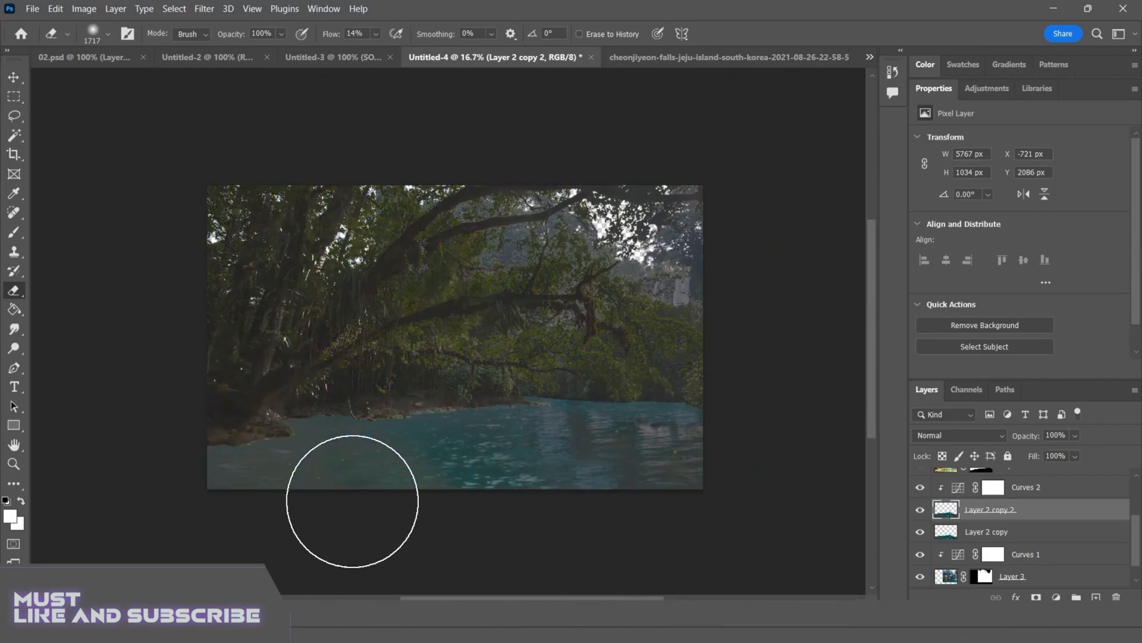
key(ctrl+plus)
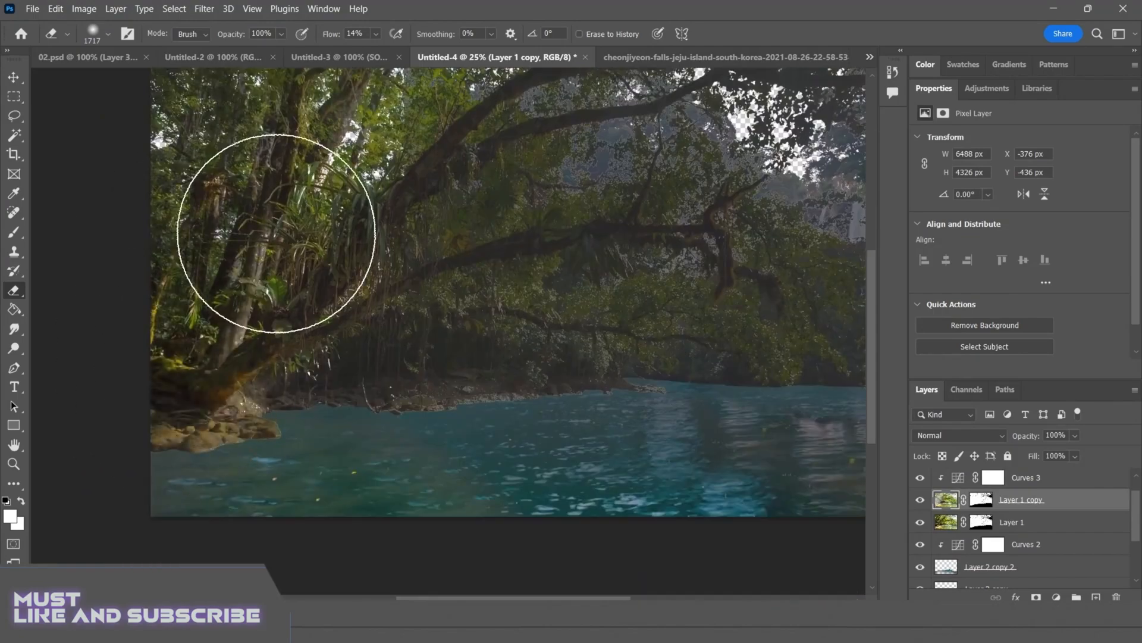
drag(457, 207, 396, 263)
Add a clipped Curves adjustment above Layer 1 and pull its white point down to darken the trees
click(1021, 529)
click(1057, 596)
click(1012, 350)
click(1030, 369)
drag(1116, 175, 1137, 292)
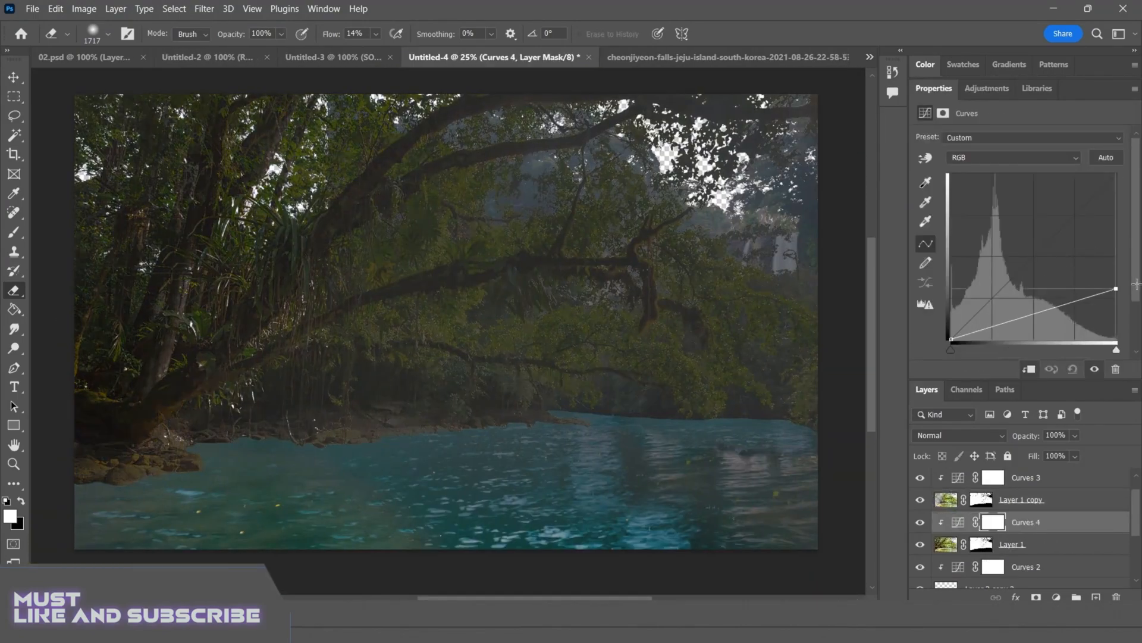
Erase Layer 1 copy over the hanging branches and along the far shoreline with the 821 px eraser
click(947, 500)
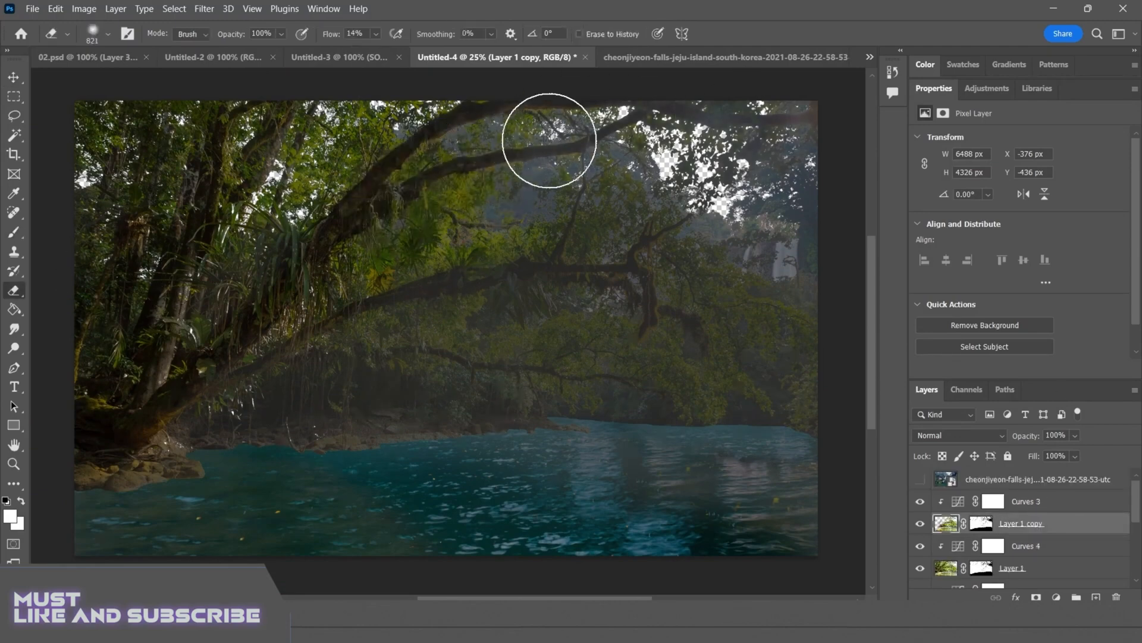
drag(534, 135, 768, 315)
drag(388, 416, 486, 457)
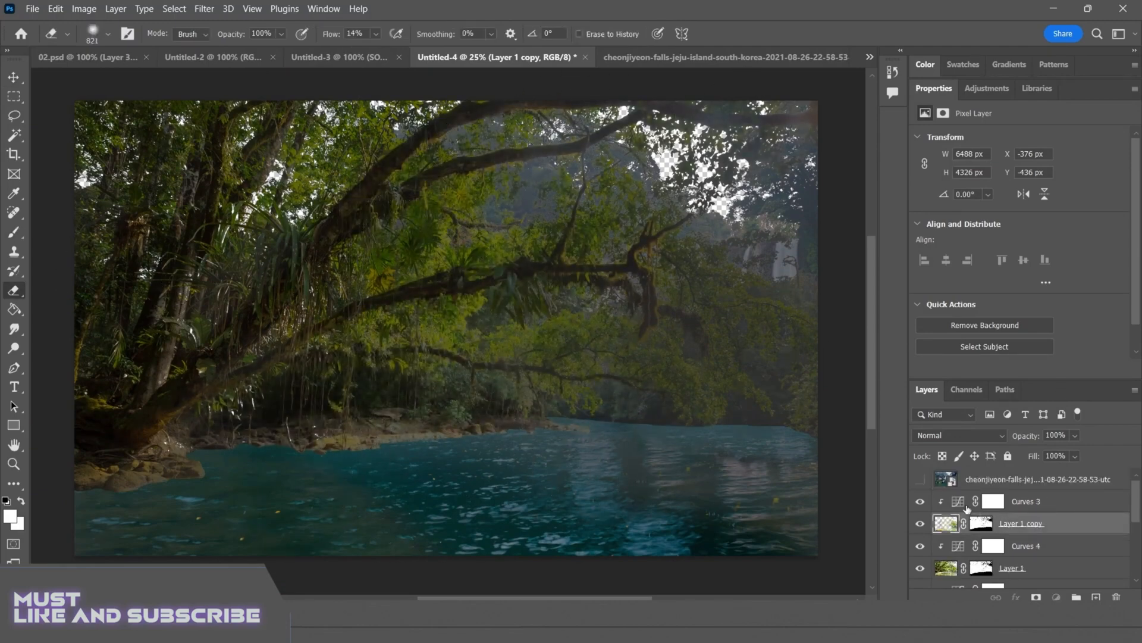
click(967, 505)
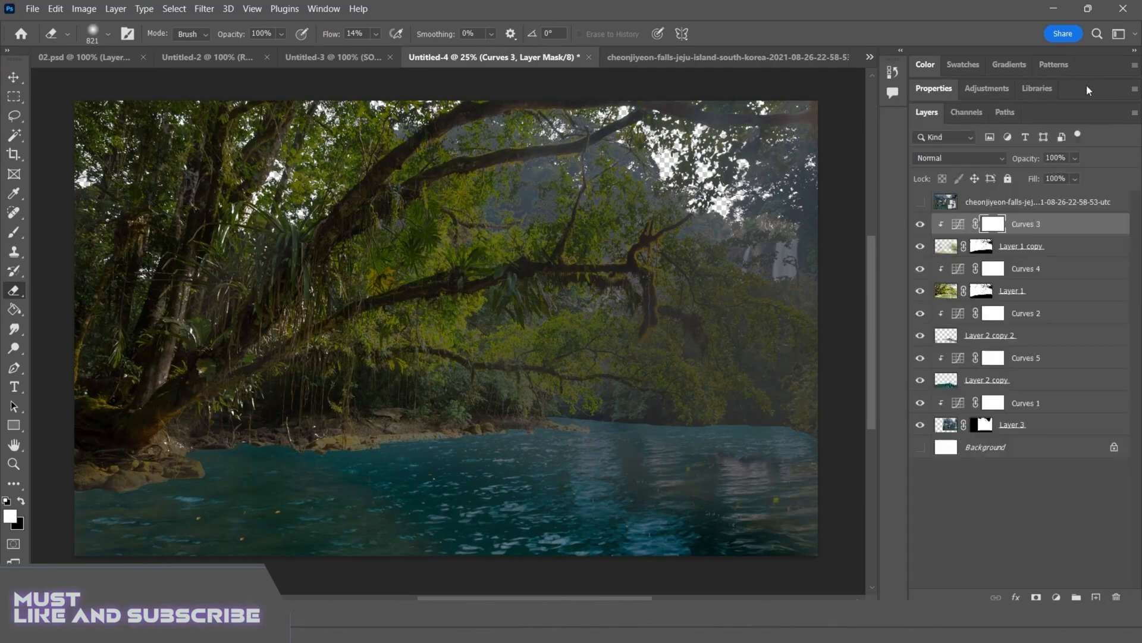
click(977, 447)
drag(55, 84, 841, 383)
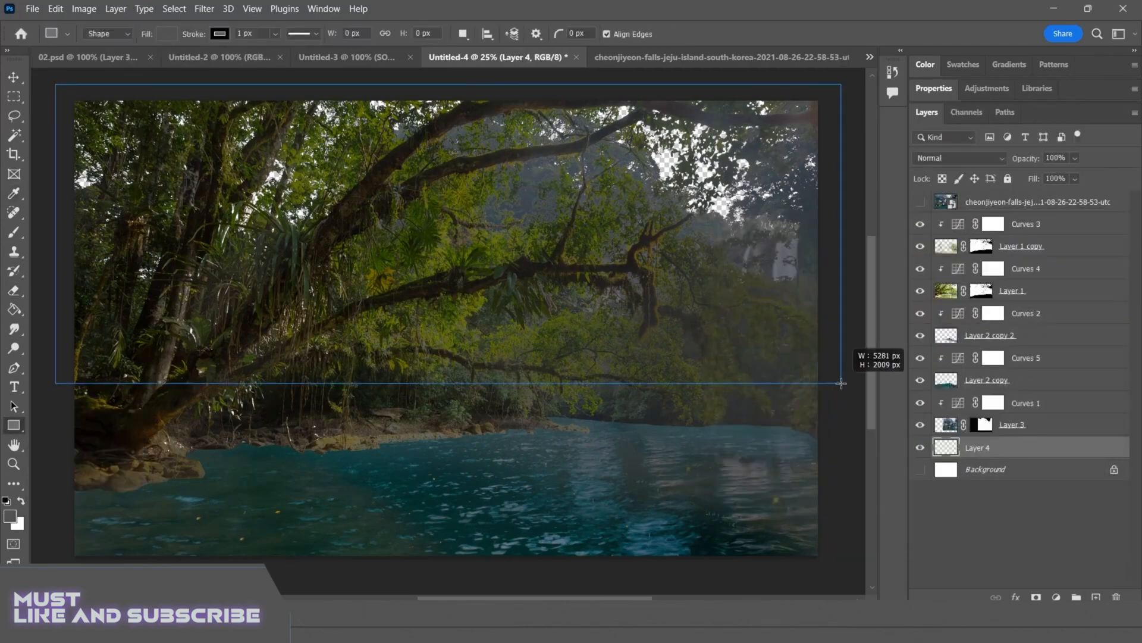
drag(448, 382, 448, 409)
key(ctrl+z)
key(ctrl+z)
Draw a radial white-to-transparent gradient fill just above the Background and shift its centre toward the bright sky gap
key(shift+g)
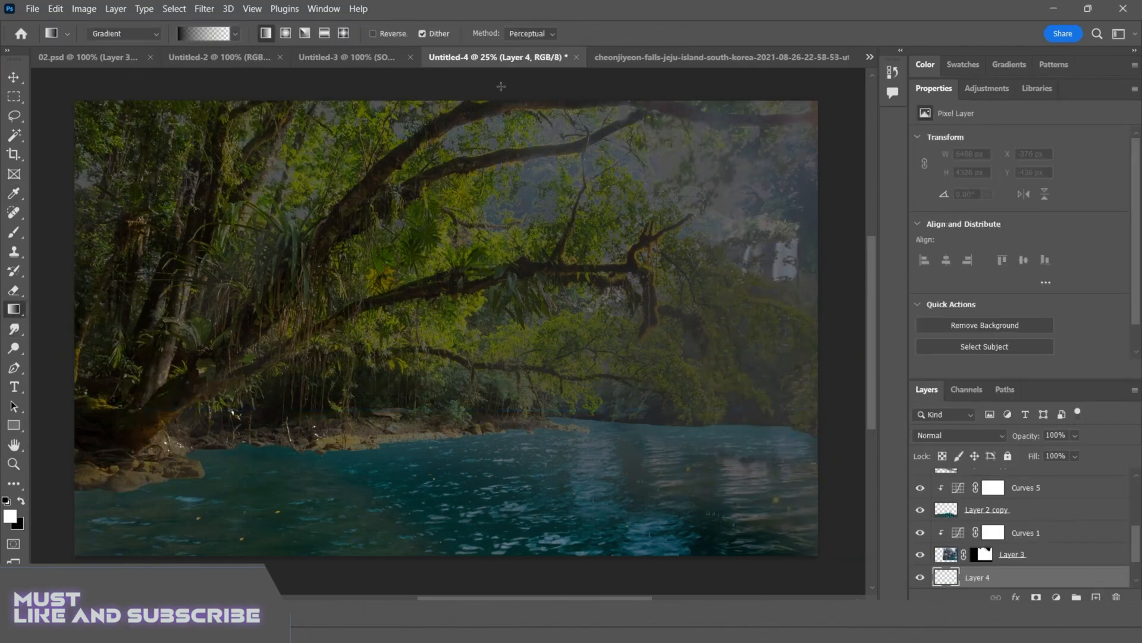
click(286, 33)
drag(434, 77, 408, 619)
scroll(416, 536, up, 3)
drag(434, 144, 636, 148)
Add a new layer low in the layer stack, fill it with the Paint Bucket and apply an Add Noise filter
click(1047, 515)
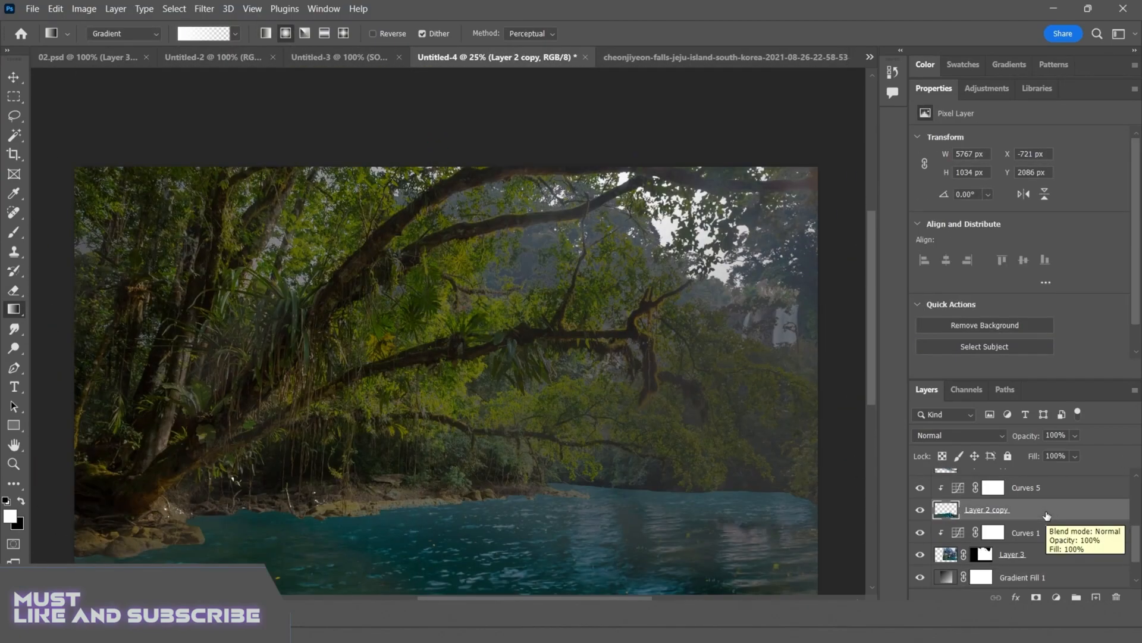
scroll(654, 357, down, 2)
scroll(1048, 535, down, 2)
click(1048, 540)
click(1096, 597)
right_click(13, 308)
click(66, 324)
key(x)
click(670, 197)
click(204, 8)
click(421, 230)
click(642, 107)
Apply a Blur filter to the noise layer and lower its opacity
click(205, 9)
click(202, 6)
click(204, 9)
click(410, 200)
click(1075, 435)
mouse_move(1087, 451)
mouse_down()
mouse_move(1030, 453)
mouse_move(1073, 454)
mouse_up()
Inspect the upper-right sky and foliage closely to check the noise layer's effect
key(ctrl+plus)
key(ctrl+plus)
key(ctrl+plus)
scroll(556, 273, up, 6)
scroll(493, 274, right, 8)
key(ctrl+plus)
key(ctrl+plus)
click(1075, 435)
key(ctrl+minus)
key(ctrl+minus)
key(ctrl+minus)
key(ctrl+minus)
key(ctrl+minus)
scroll(607, 389, left, 5)
scroll(639, 385, down, 3)
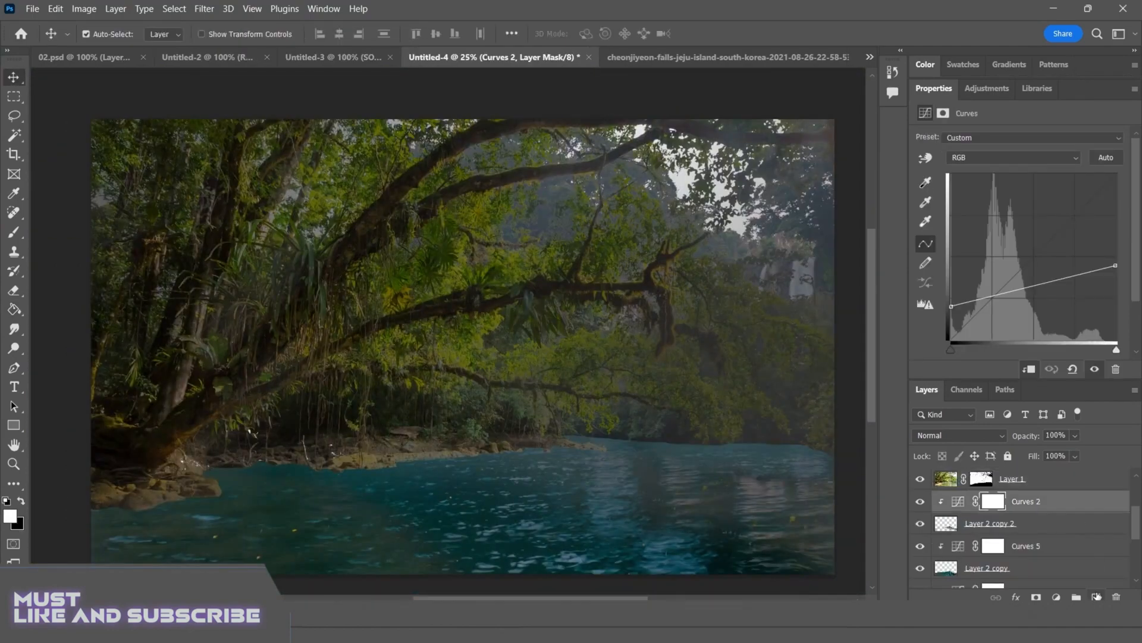
Render a Fibers texture on a new layer above Curves 2 and rotate it a quarter turn so its streaks run horizontally
click(204, 8)
mouse_move(360, 258)
click(408, 332)
click(676, 127)
key(ctrl+t)
drag(569, 89, 281, 272)
click(737, 33)
Stretch the fiber texture to a width of 650%
key(ctrl+t)
click(279, 38)
key(BackSpace)
key(BackSpace)
key(BackSpace)
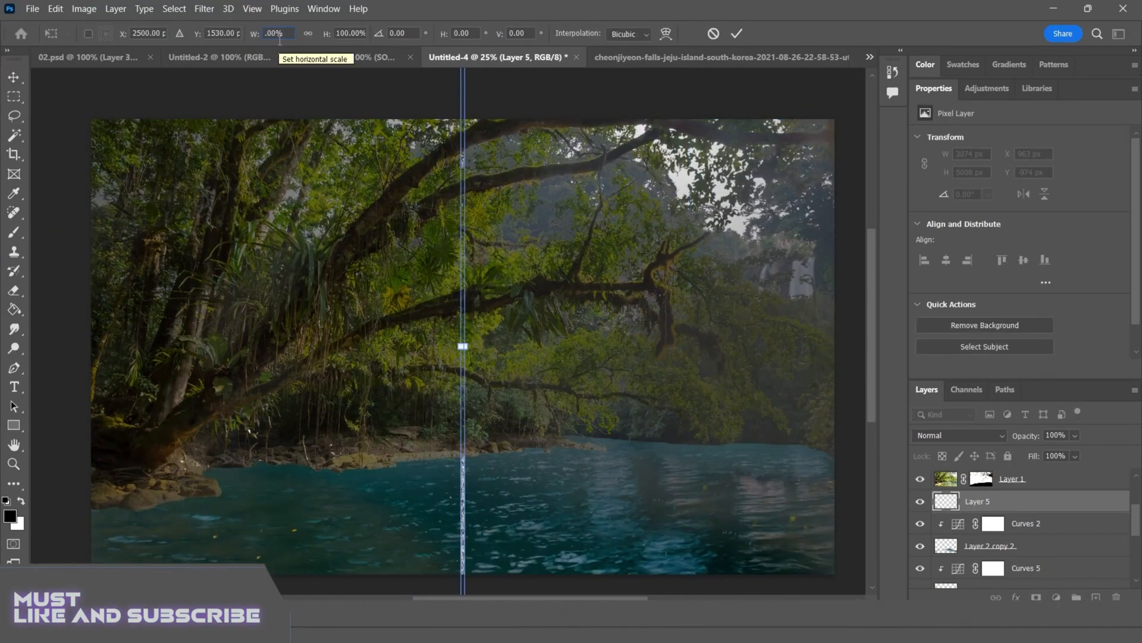
text(65)
double_click(279, 36)
text(650)
click(737, 34)
Select the entire canvas and apply a Gaussian Blur to the streaked texture layer
click(55, 9)
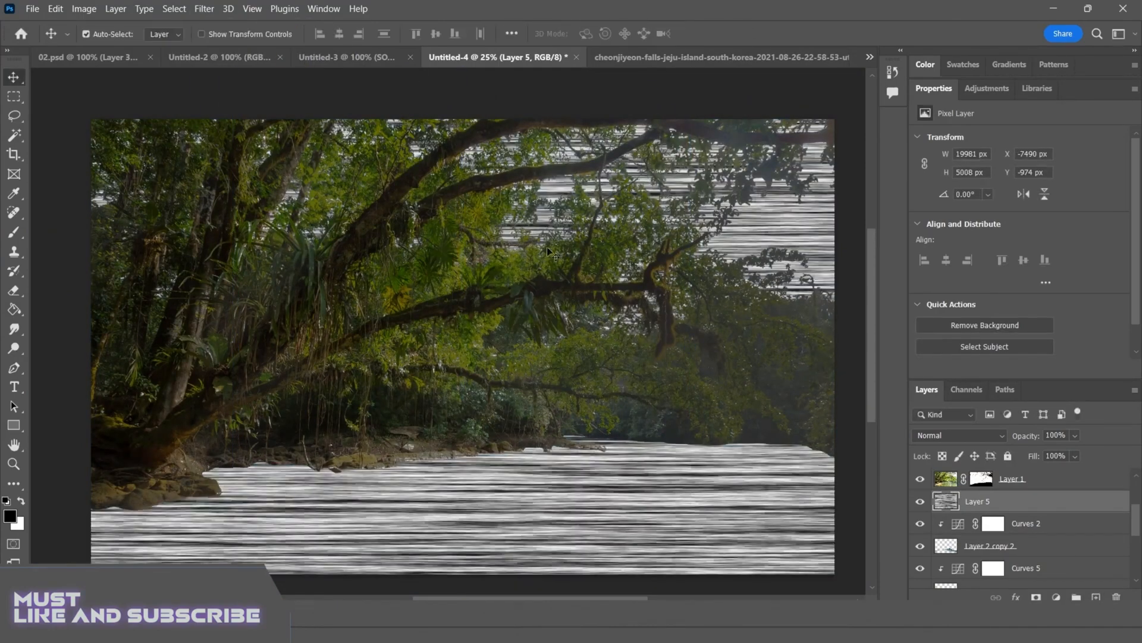
click(415, 346)
key(m)
key(ctrl+a)
click(229, 7)
mouse_move(205, 9)
mouse_move(310, 190)
click(425, 244)
drag(719, 340, 698, 339)
click(825, 137)
Render Clouds on the texture layer and stretch them horizontally
click(209, 7)
mouse_move(310, 257)
click(450, 303)
key(ctrl+t)
drag(264, 33, 275, 33)
text(62)
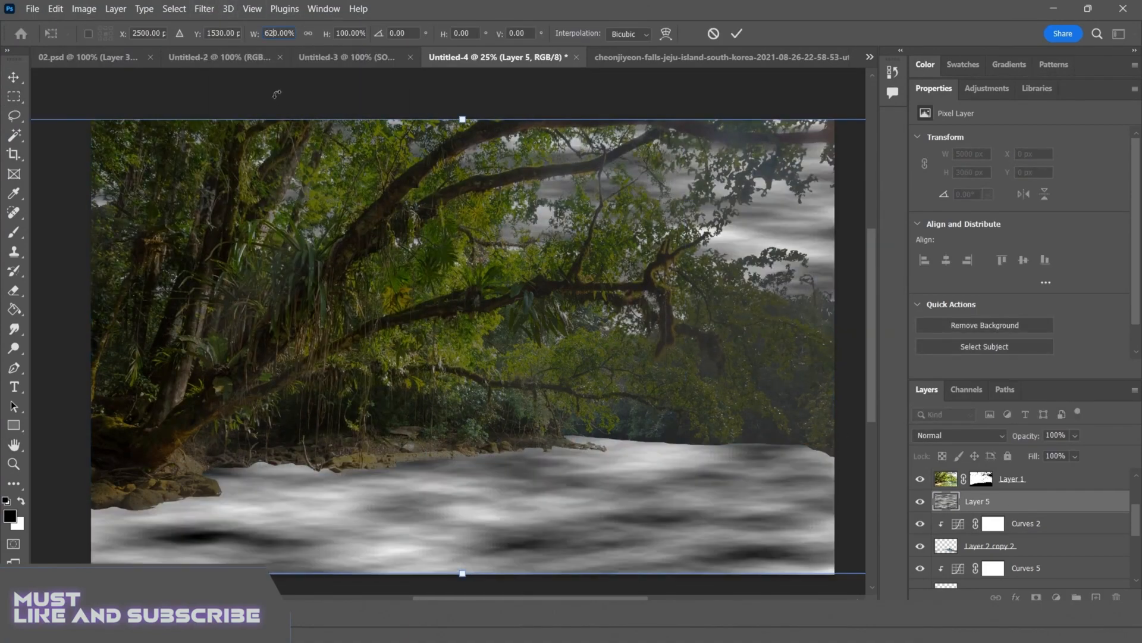
key(BackSpace)
text(9)
key(Return)
key(Return)
Crop the document to the full canvas selection to trim the stretched clouds, and deselect
key(ctrl+a)
click(55, 9)
mouse_move(84, 8)
click(83, 163)
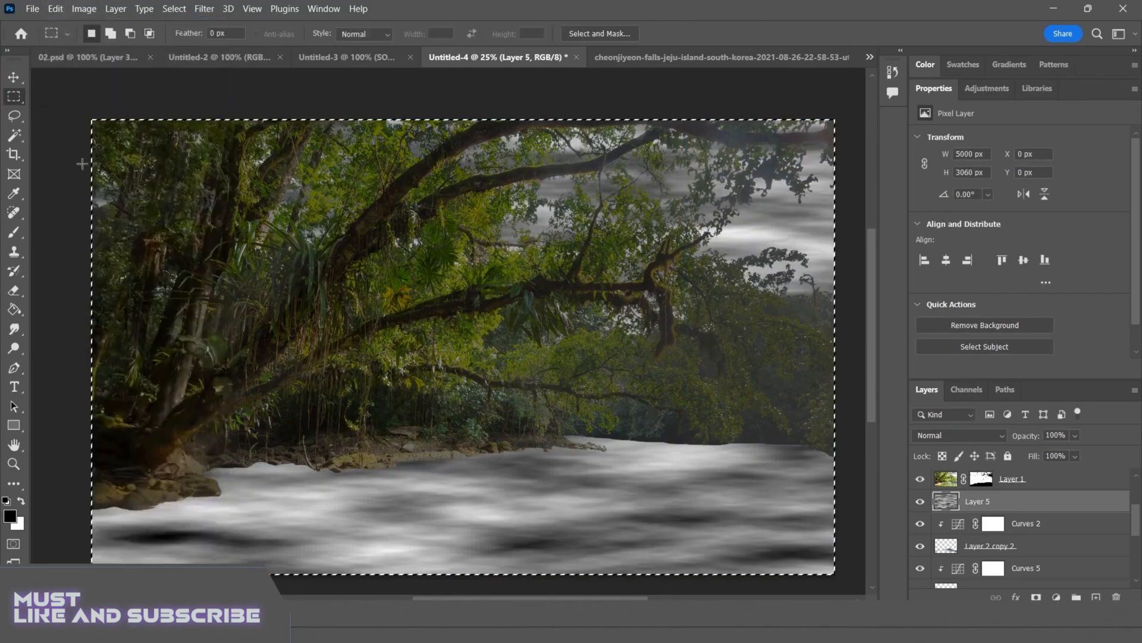
key(ctrl+d)
Soften the stretched cloud texture with another Gaussian Blur
click(204, 8)
mouse_move(256, 189)
click(425, 244)
drag(698, 339, 710, 339)
click(826, 136)
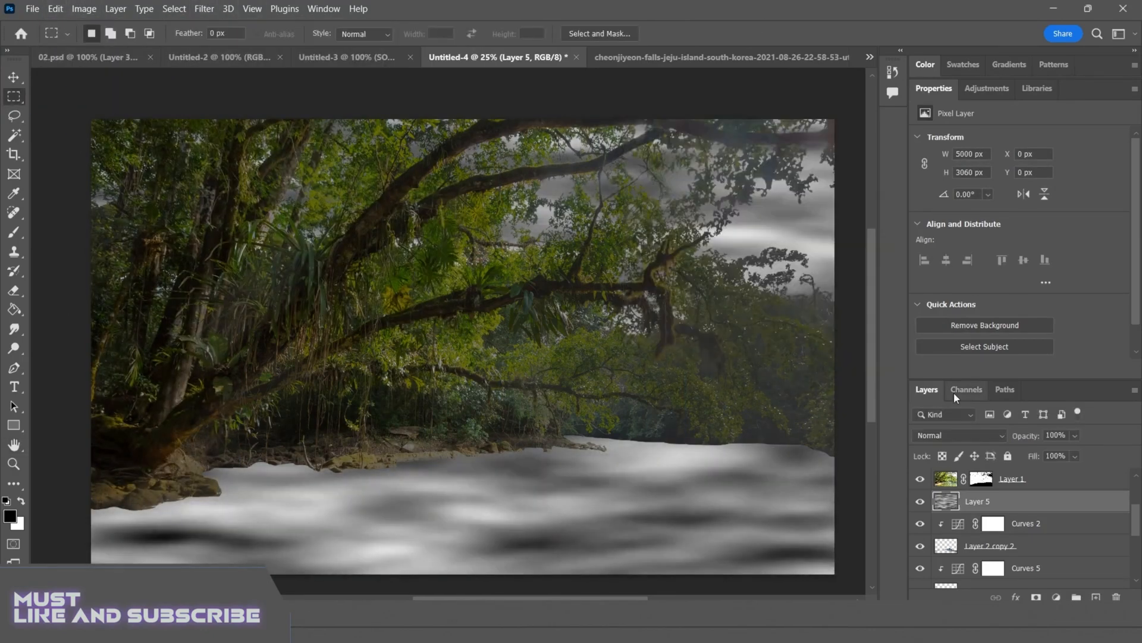
Adjust the tonal blending range of the cloud layer in its blending options and lower its opacity
double_click(1088, 501)
drag(763, 420, 830, 422)
drag(845, 107, 789, 258)
click(1023, 288)
click(1075, 436)
drag(1095, 454, 1071, 455)
Turn on CMYK proof colors and slightly transform the cloud layer
key(ctrl+y)
key(ctrl+t)
mouse_move(682, 199)
mouse_down()
mouse_move(655, 323)
mouse_move(726, 183)
mouse_move(697, 183)
mouse_up()
key(Return)
Discard the cloud texture layer and return to the Curves 2 adjustment layer
drag(1020, 501, 1080, 534)
click(1068, 546)
key(v)
click(1062, 569)
click(1061, 582)
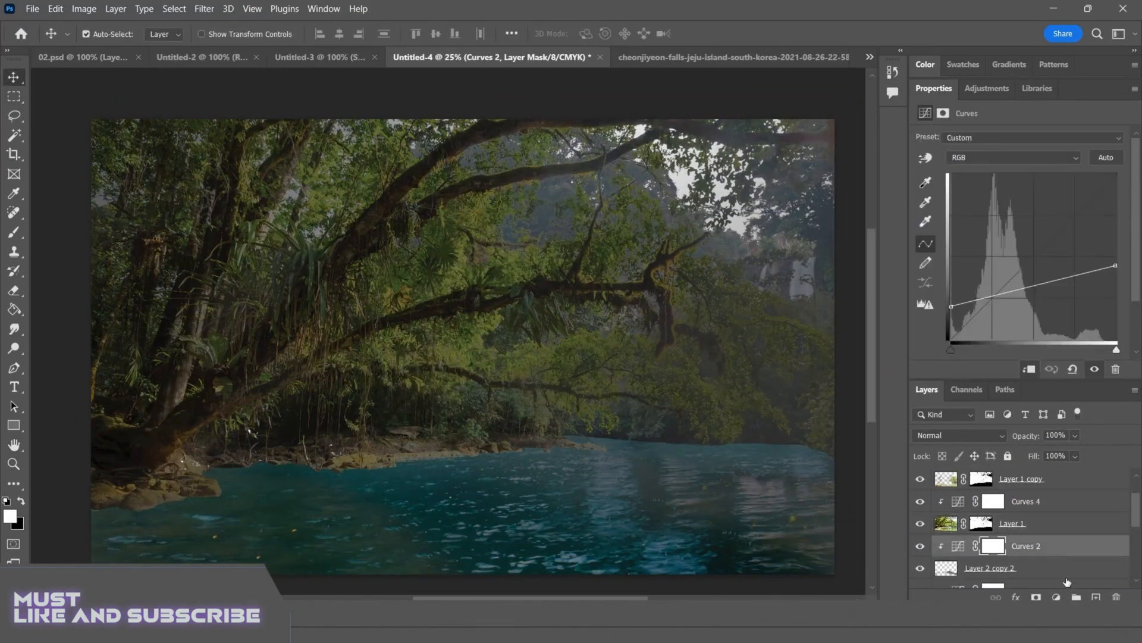
Add a new layer, choose a 2260 px cloud-shaped brush for painting white mist, and undo the last dab
click(1096, 596)
click(14, 232)
click(107, 34)
scroll(107, 253, down, 10)
click(107, 253)
click(516, 327)
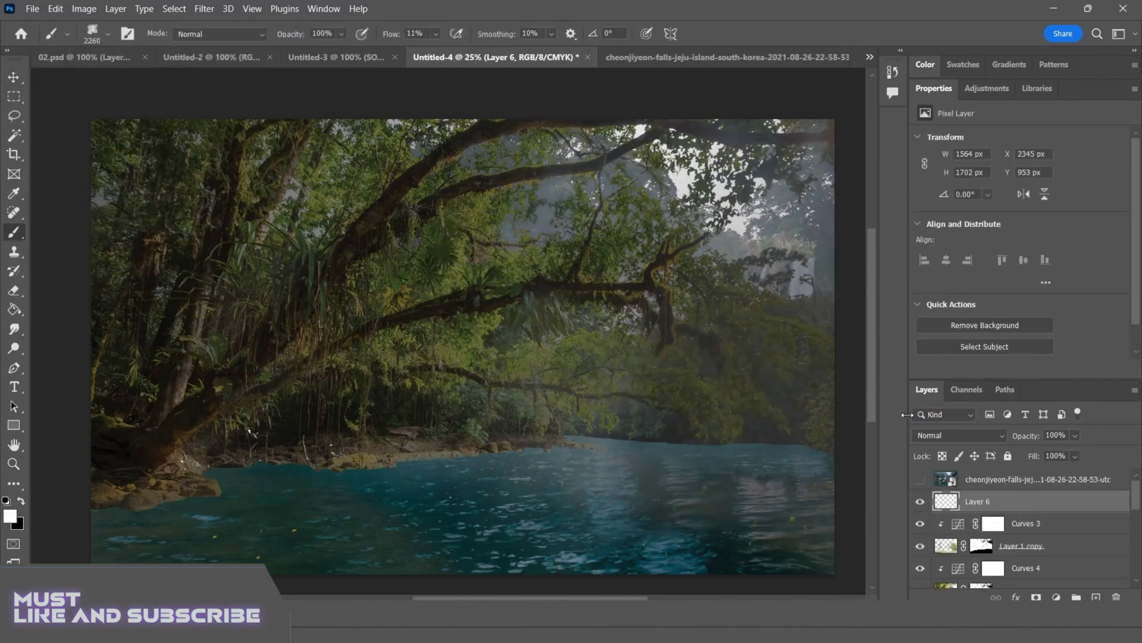
key(ctrl+z)
Pick a grey foreground color and paint mist on Layer 6 over the far trees and river bend, undoing the excess
click(10, 516)
click(716, 348)
click(1068, 239)
click(738, 404)
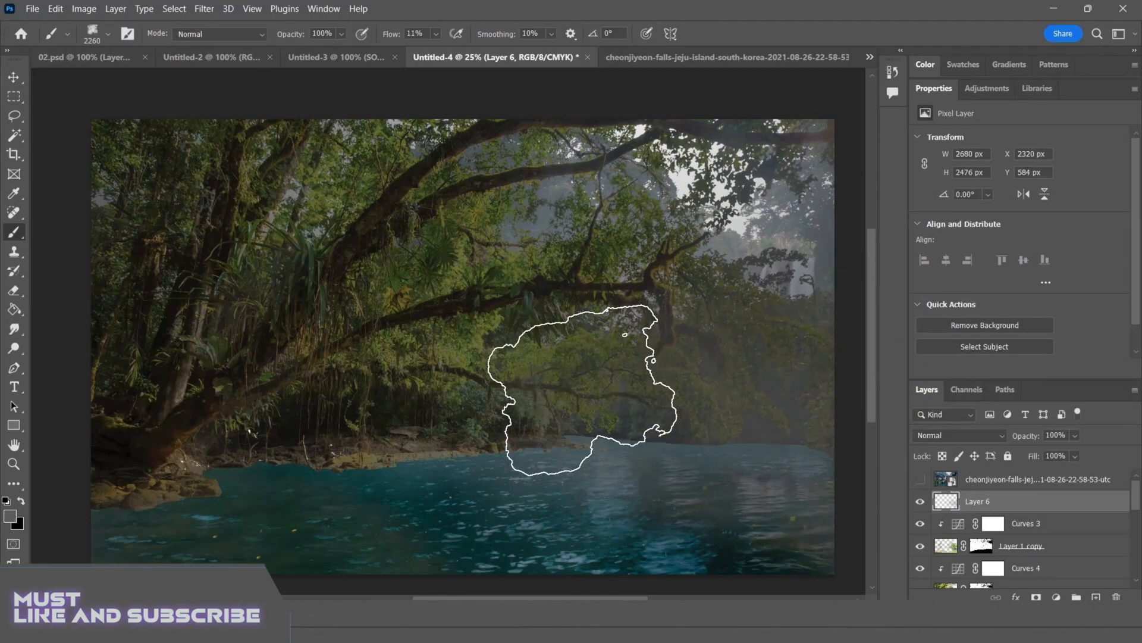
click(362, 427)
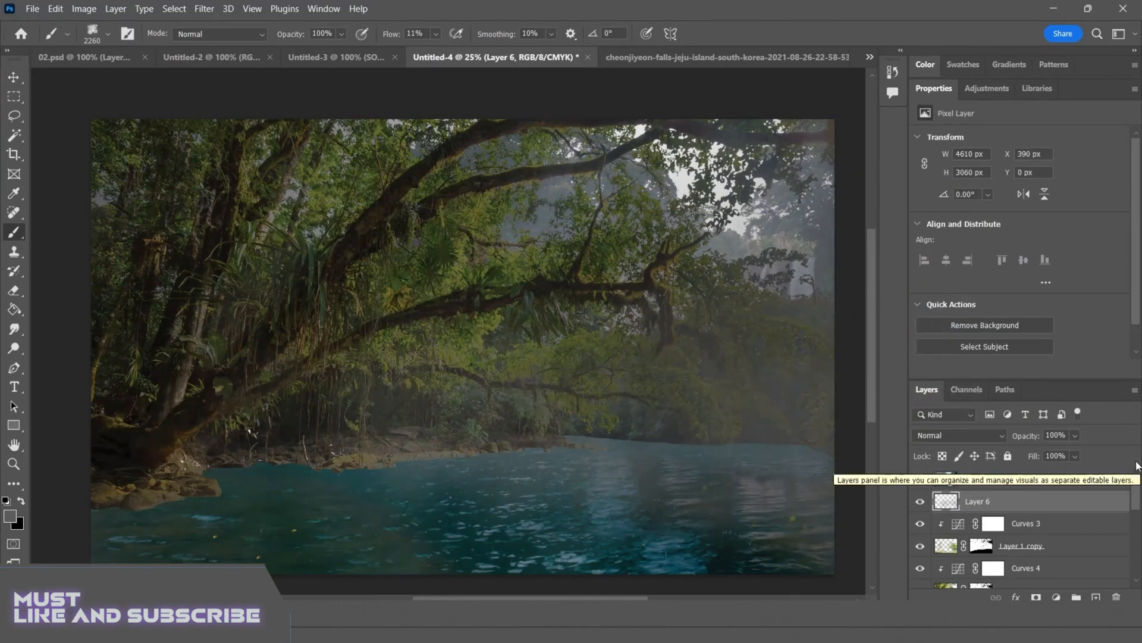
key(ctrl+z)
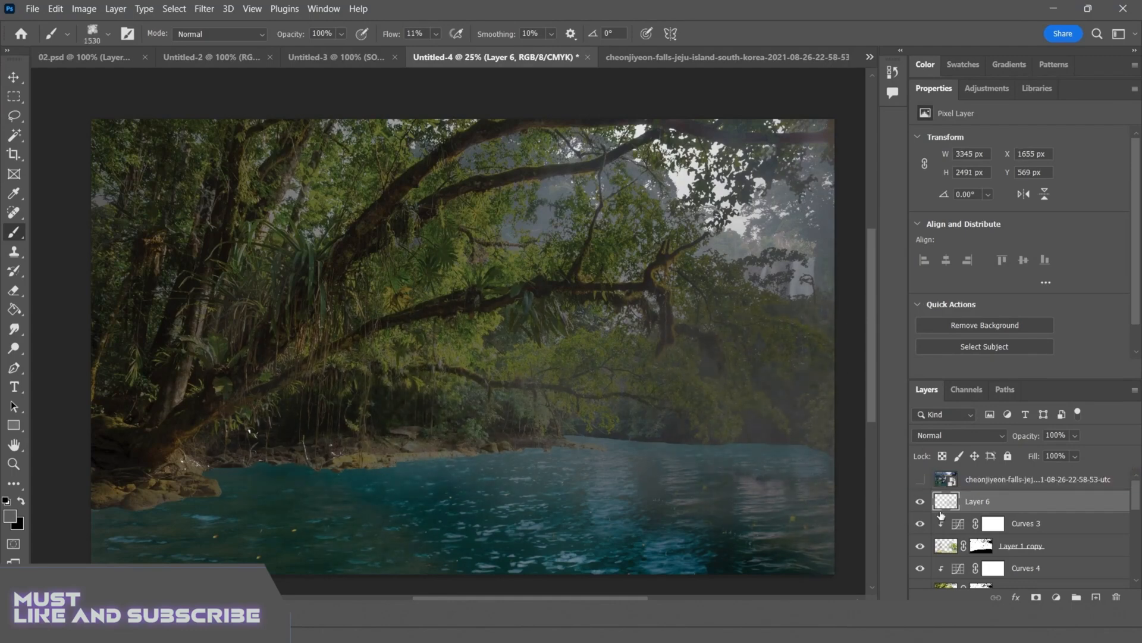
Try to make a water reflection by duplicating Layer 1 copy and moving the vertically flipped lower copy down
click(1060, 546)
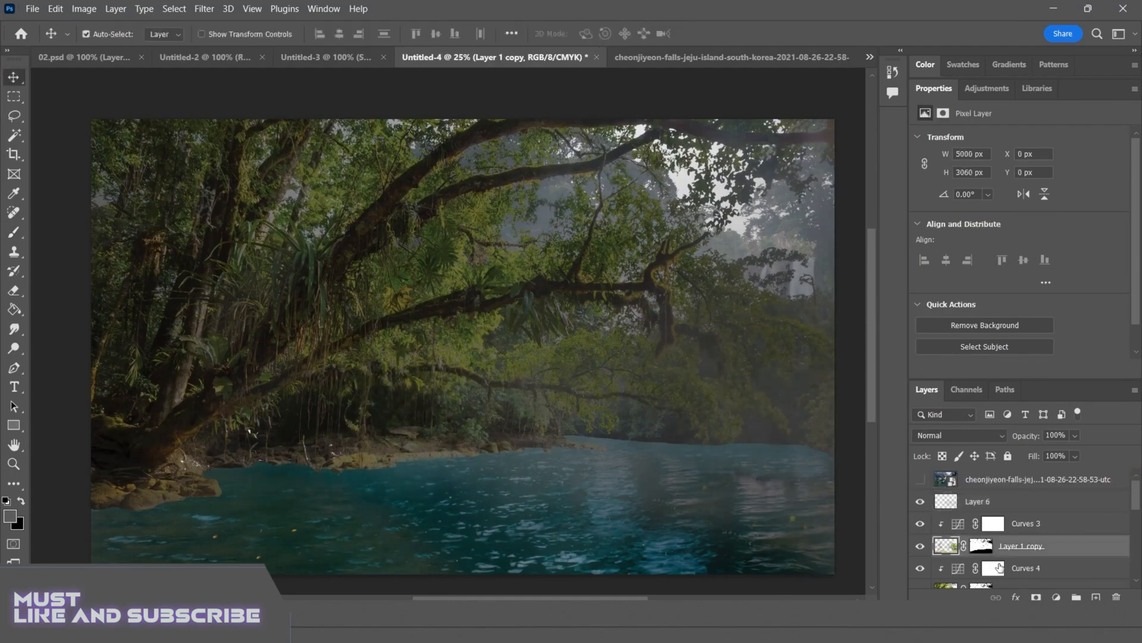
key(ctrl+j)
key(ctrl+t)
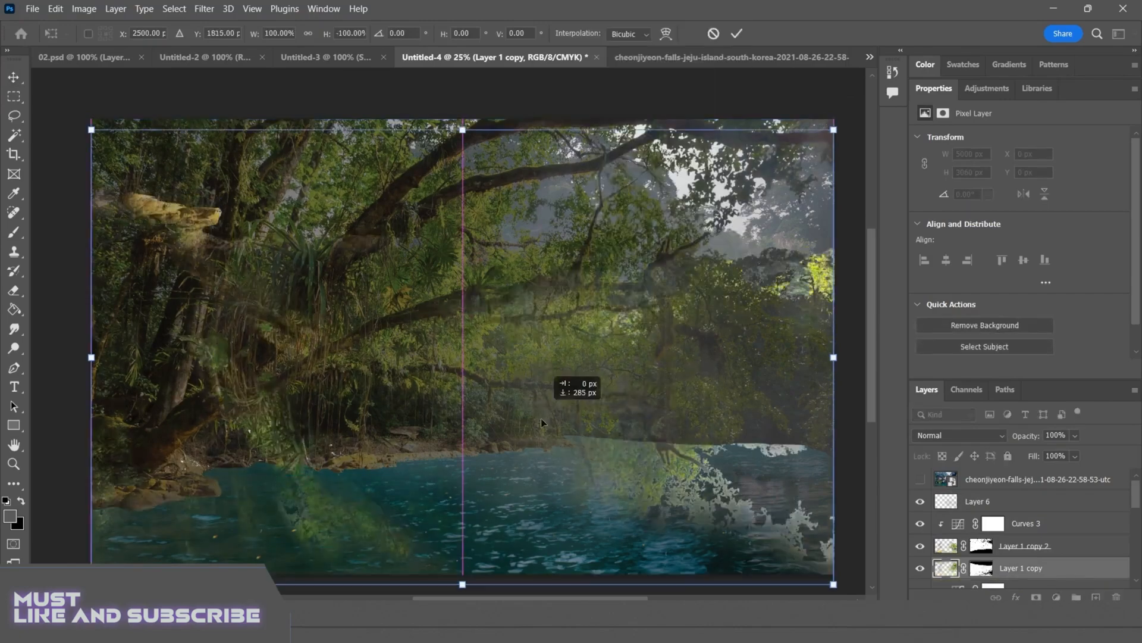
drag(841, 119, 650, 146)
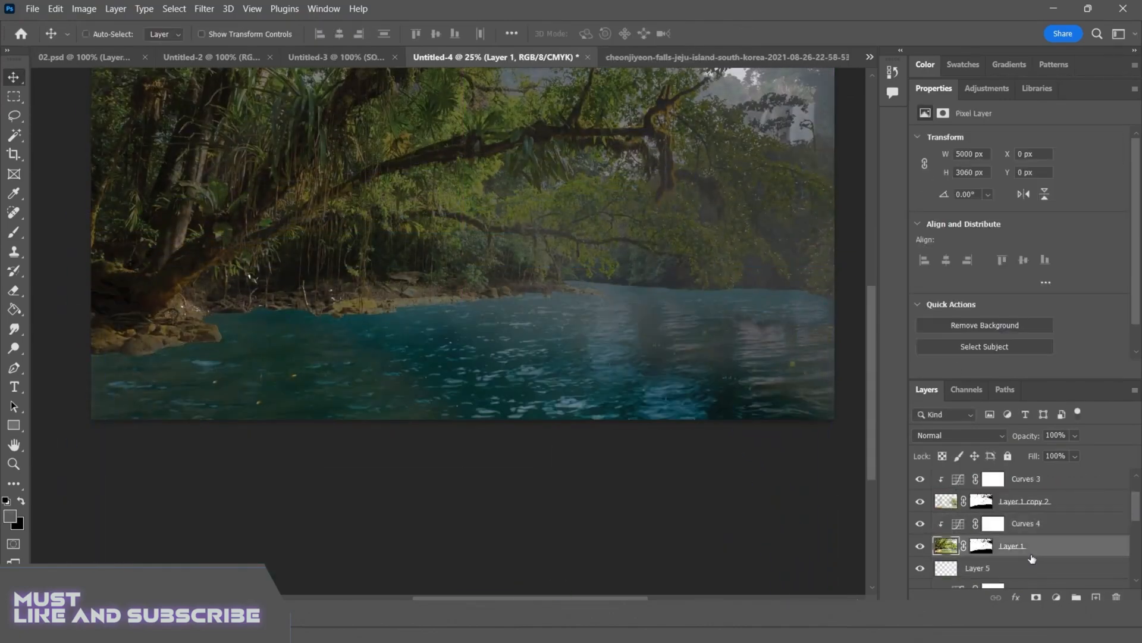
Duplicate Layer 1, flip the lower copy vertically and place it below the shoreline as a water reflection
key(ctrl+t)
right_click(566, 230)
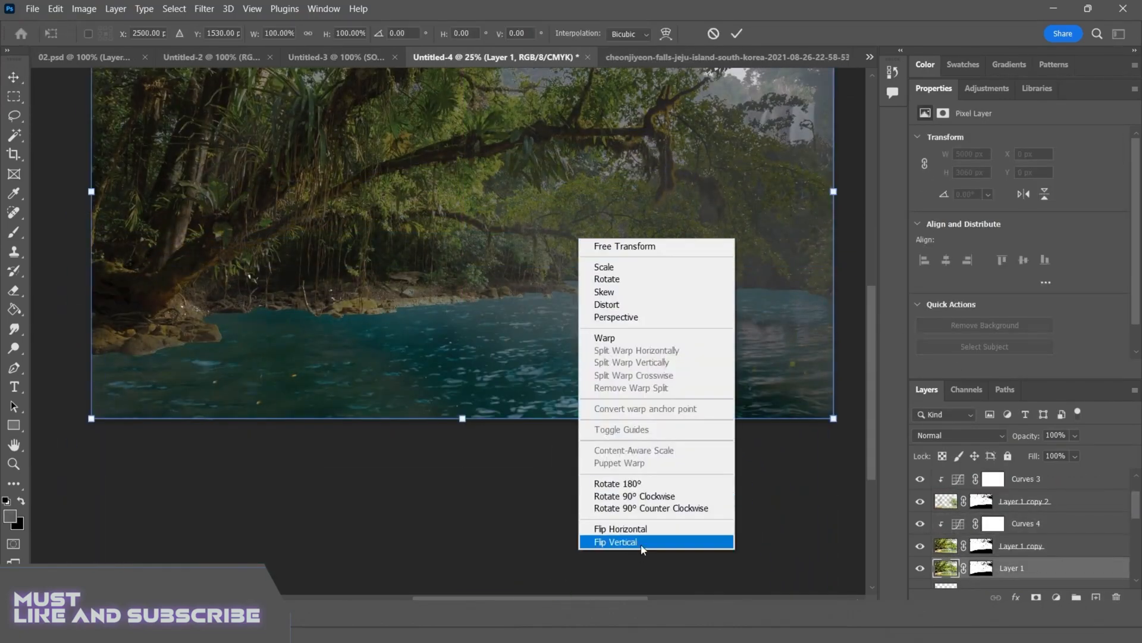
click(620, 612)
drag(642, 583, 611, 501)
key(Return)
Erase the flipped reflection across the open water with the 821 px eraser at 14% flow
scroll(611, 501, up, 5)
key(e)
drag(297, 447, 797, 449)
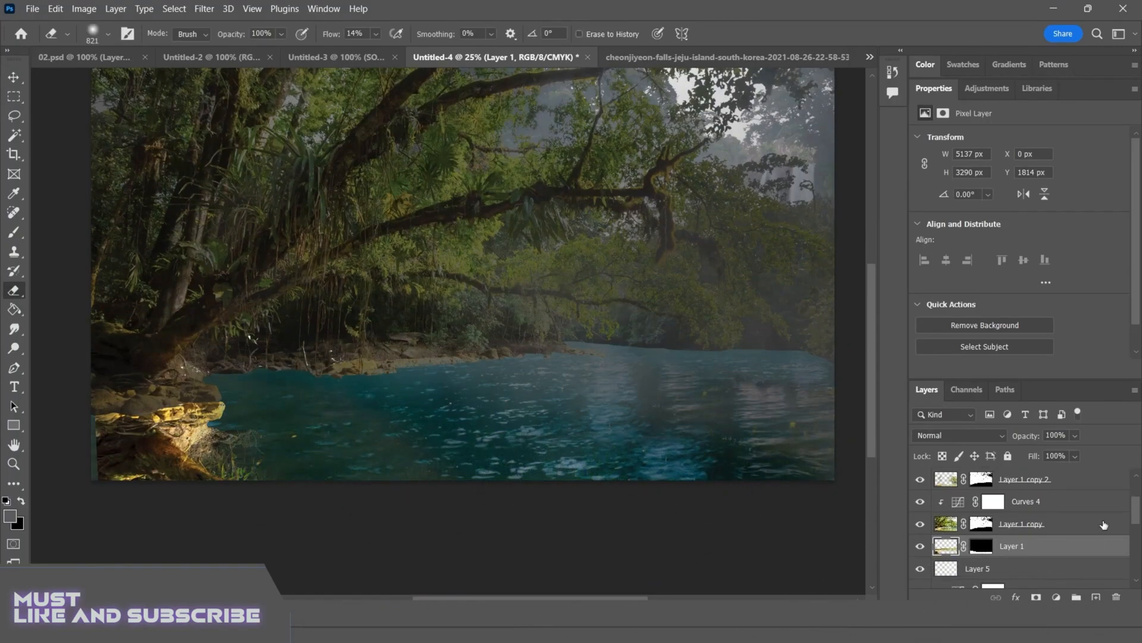
Apply a Distort effect from the Filter Gallery to the reflection on Layer 1
click(204, 8)
click(226, 84)
click(773, 319)
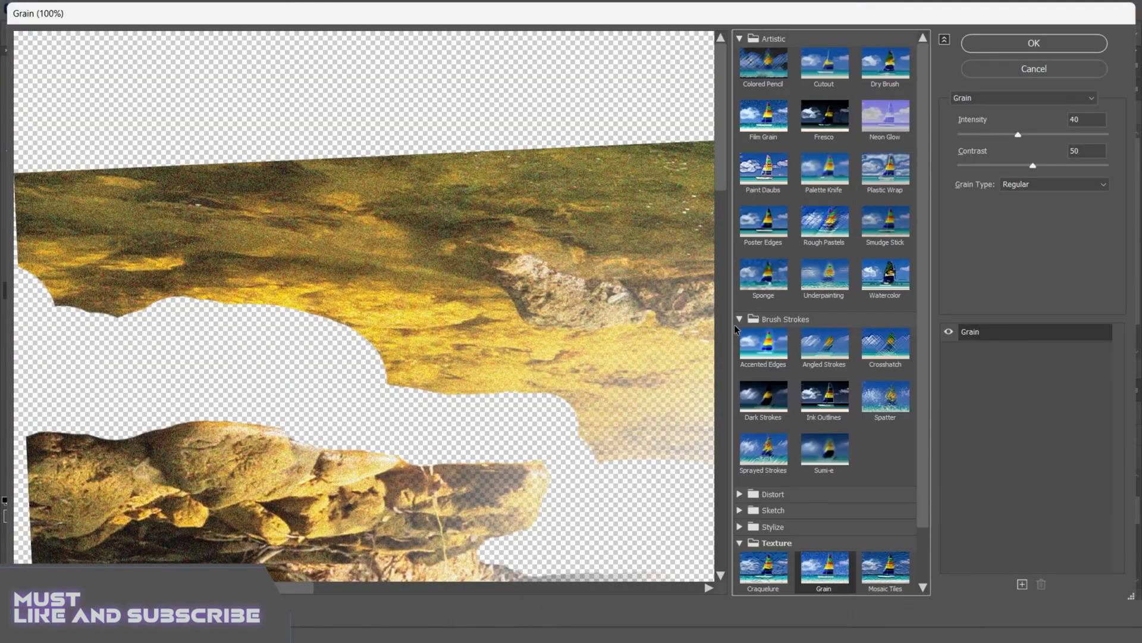
click(774, 490)
click(825, 523)
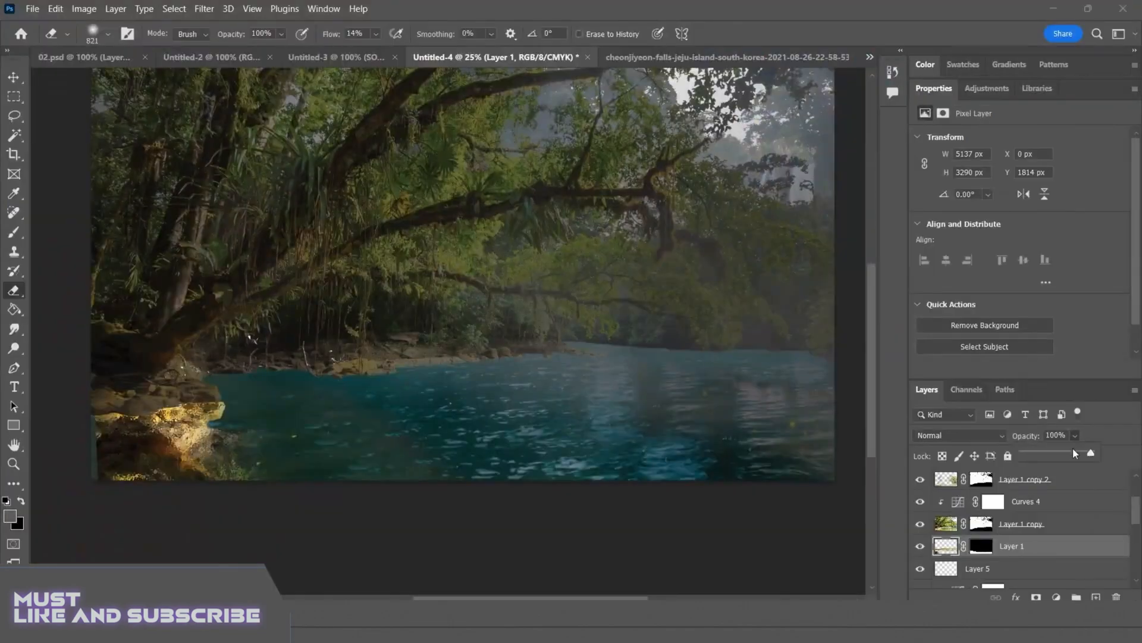
Lower Layer 1 to 26% opacity and stretch the reflection to 5334 × 3245 px
drag(1074, 449, 1041, 449)
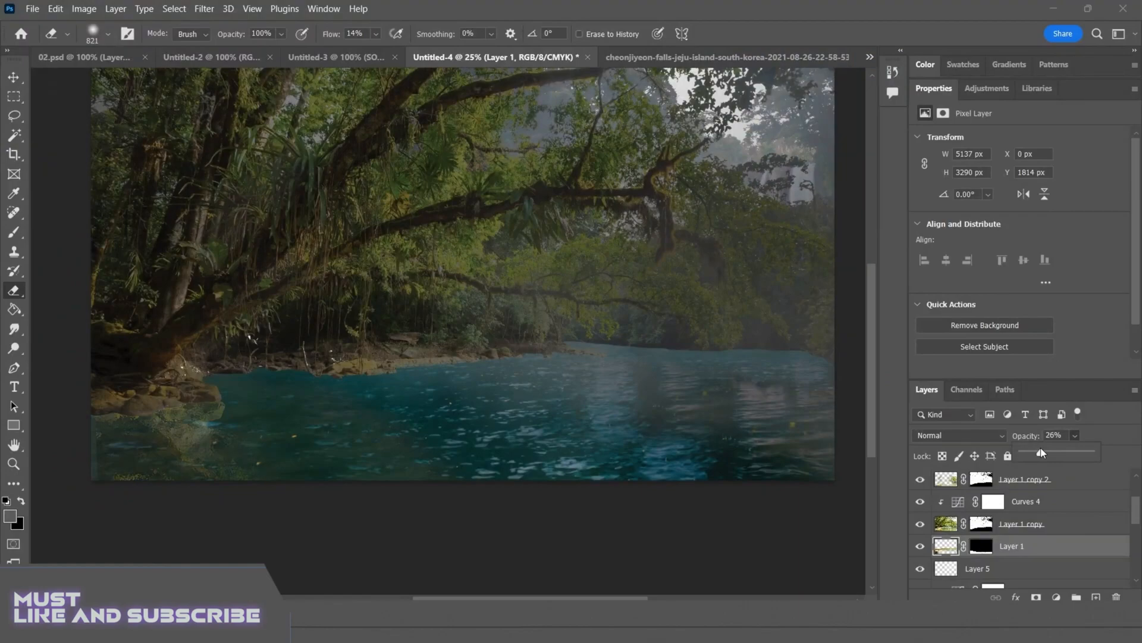
key(ctrl+t)
drag(70, 306, 70, 297)
drag(857, 301, 887, 306)
key(Return)
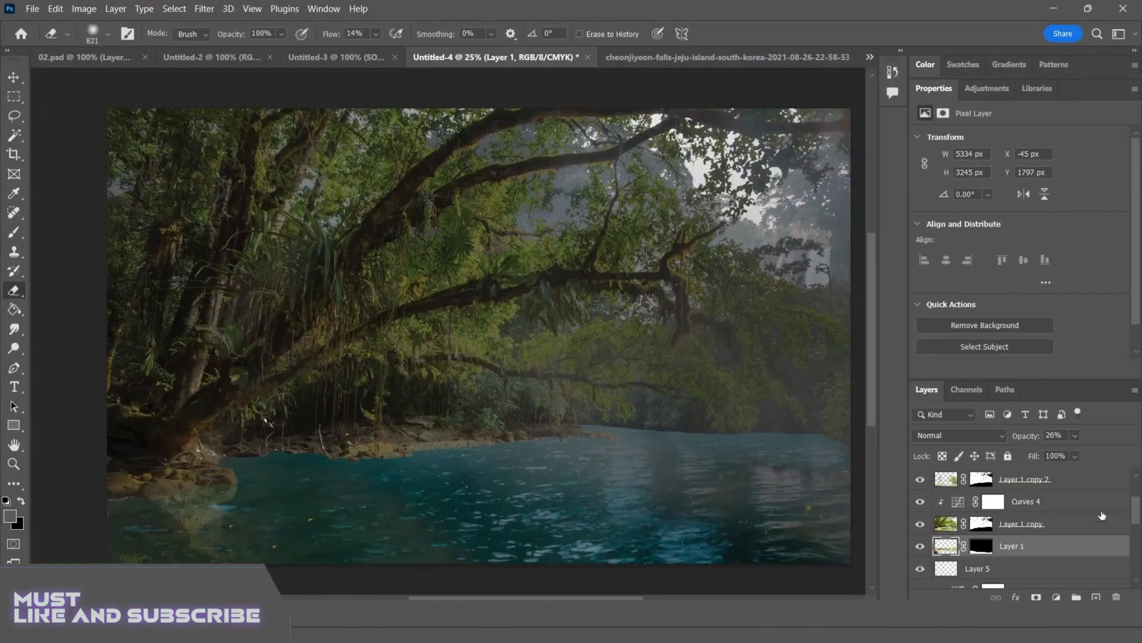
Duplicate the forest layer, flip Layer 1 copy vertically and place it below the shoreline as a second reflection
key(ctrl+j)
key(ctrl+t)
right_click(523, 286)
click(556, 586)
drag(544, 467, 567, 498)
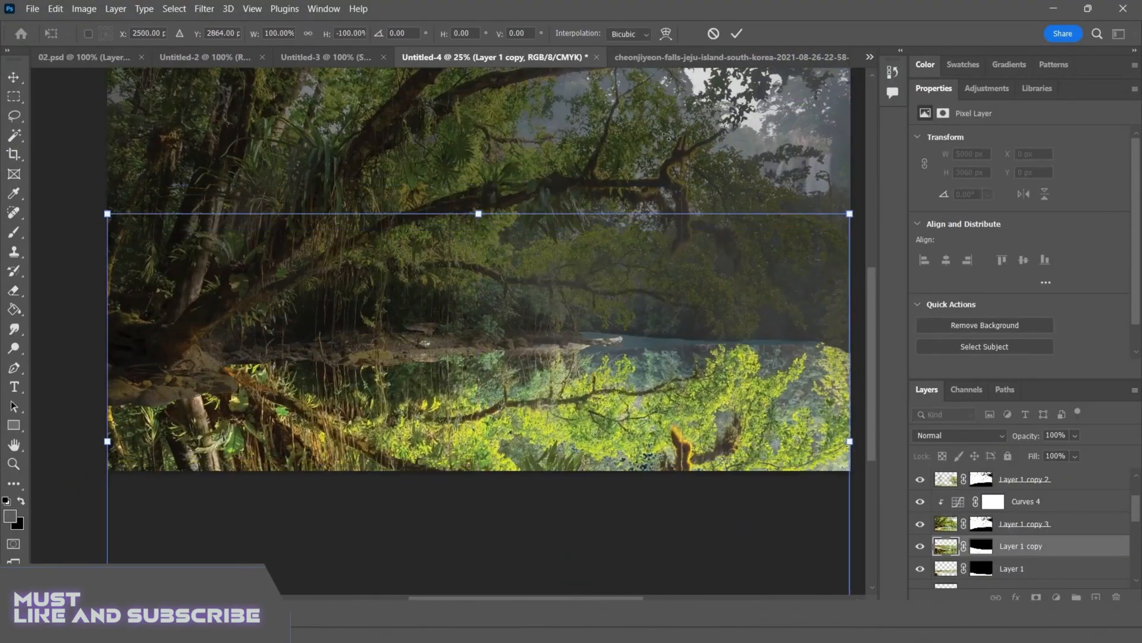
key(Return)
Erase the second reflection unevenly across the water so only faint foliage patches remain, undoing the excess stroke
key(e)
mouse_move(102, 473)
mouse_down()
mouse_move(309, 488)
mouse_move(381, 476)
mouse_up()
drag(464, 398, 499, 369)
drag(268, 434, 531, 522)
key(ctrl+z)
drag(838, 490, 824, 479)
drag(250, 456, 861, 507)
scroll(860, 504, up, 1)
Reapply the last Filter Gallery effect to the second reflection and reduce the layer's opacity
click(204, 9)
click(229, 24)
click(1075, 435)
drag(1089, 451, 1049, 451)
scroll(602, 374, up, 1)
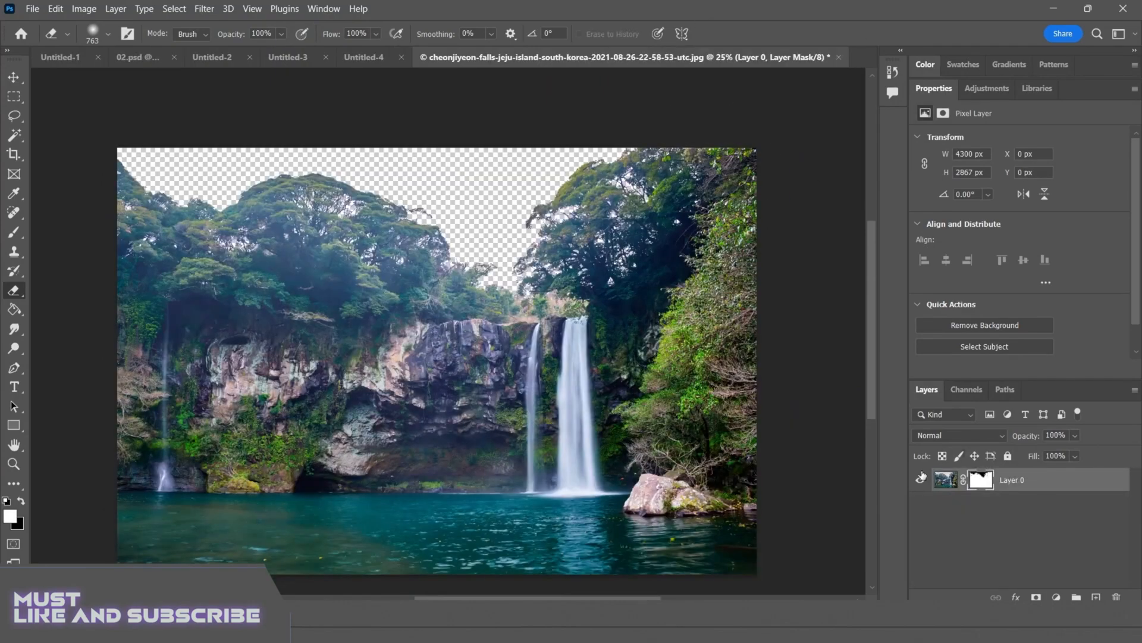
click(1015, 597)
key(Escape)
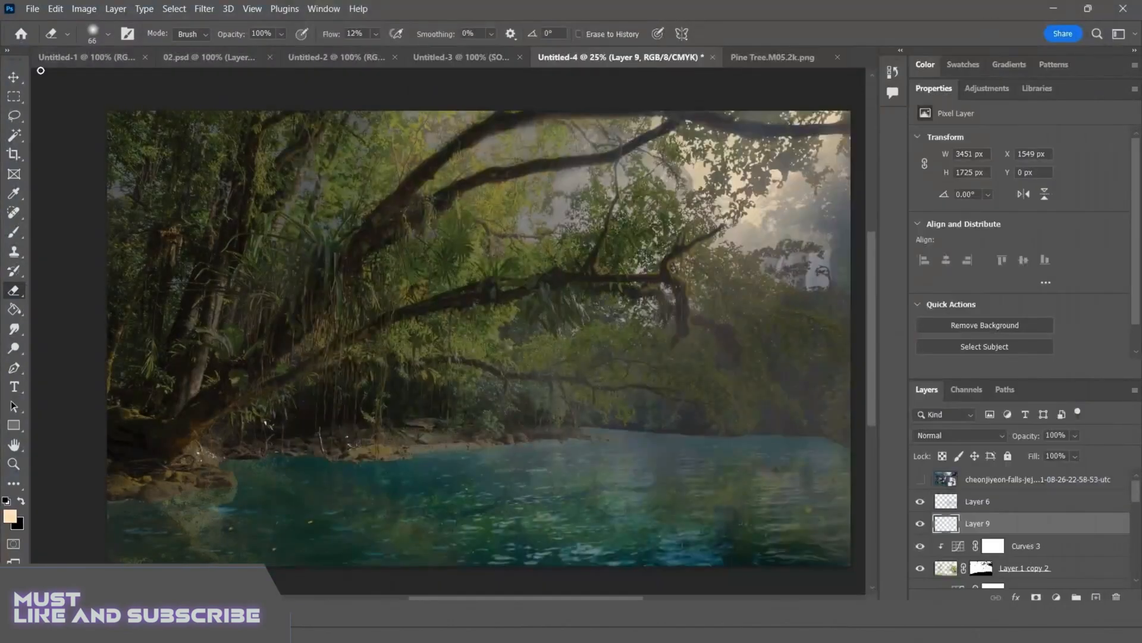
Brush a dark shadow on new Layer 10, then stretch and position it over the water along the shoreline
click(1096, 597)
key(b)
key(ctrl+t)
mouse_move(171, 502)
mouse_down()
mouse_move(434, 455)
mouse_move(880, 342)
mouse_up()
scroll(536, 446, left, 7)
drag(506, 452, 428, 442)
key(Return)
drag(1025, 548, 1026, 544)
key(ctrl+t)
drag(441, 477, 642, 454)
key(Return)
Duplicate the Layer 10 shadow twice and transform the copies to darken more of the water by the bank
key(ctrl+j)
key(ctrl+t)
drag(491, 427, 72, 494)
key(Return)
key(ctrl+j)
key(ctrl+t)
drag(464, 459, 410, 395)
scroll(598, 202, right, 2)
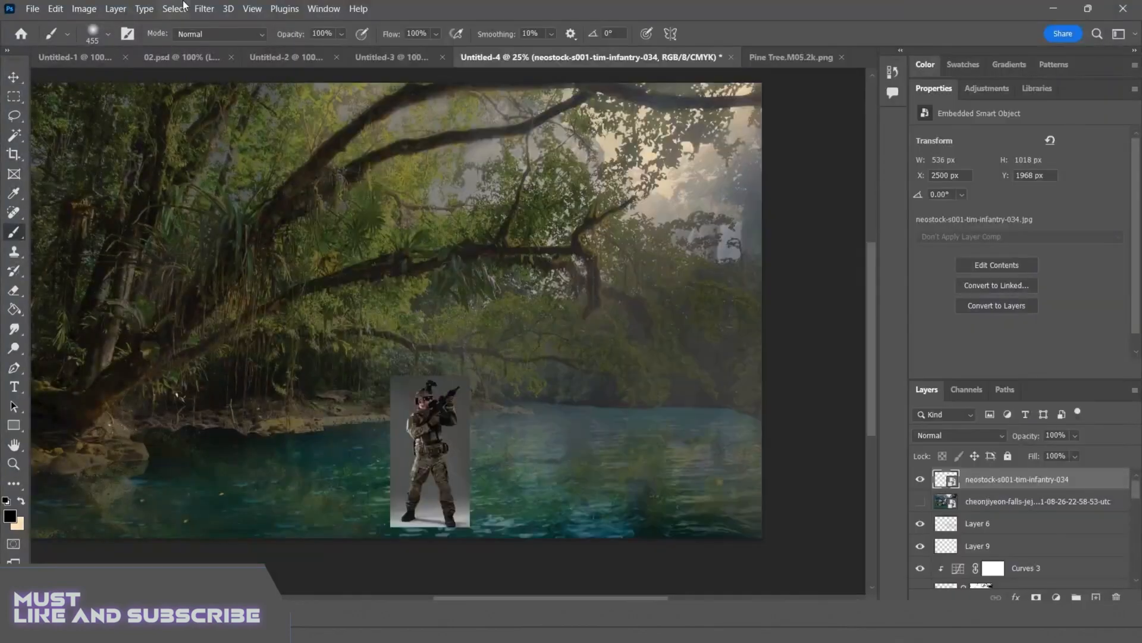
Cut the placed soldier out of its grey background with Select and Mask, outputting a new layer with a layer mask
click(174, 8)
click(197, 191)
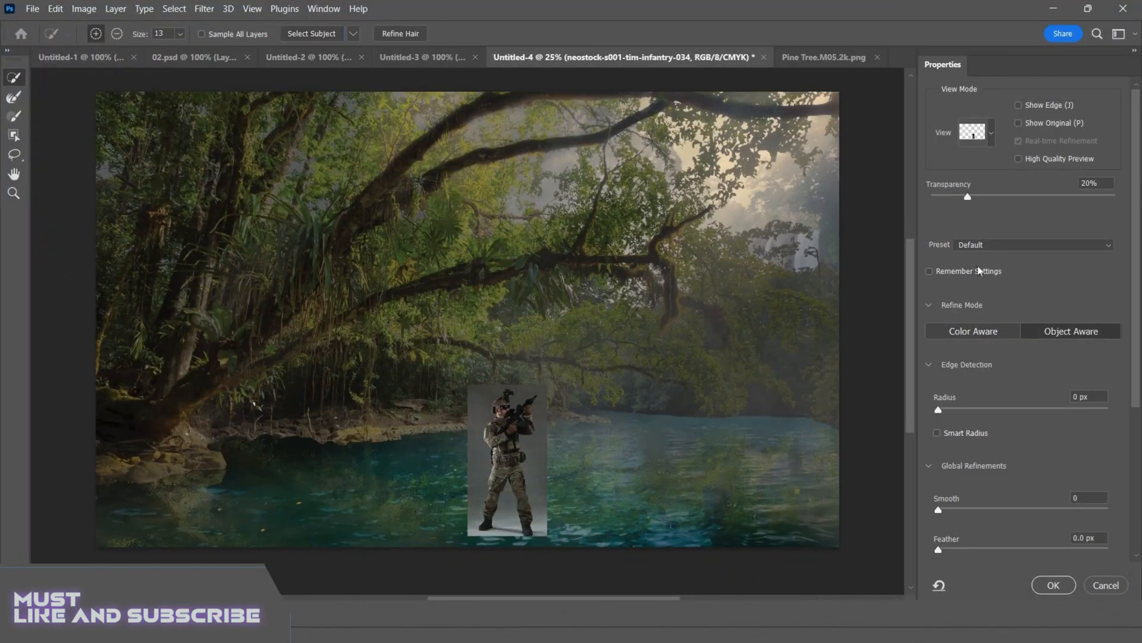
scroll(976, 452, down, 5)
click(963, 511)
scroll(1077, 369, down, 3)
click(1047, 581)
Transform the masked soldier and position it in the river in front of the shoreline
scroll(444, 404, up, 1)
scroll(661, 488, down, 3)
key(ctrl+t)
drag(501, 262, 501, 278)
drag(522, 359, 521, 358)
key(Return)
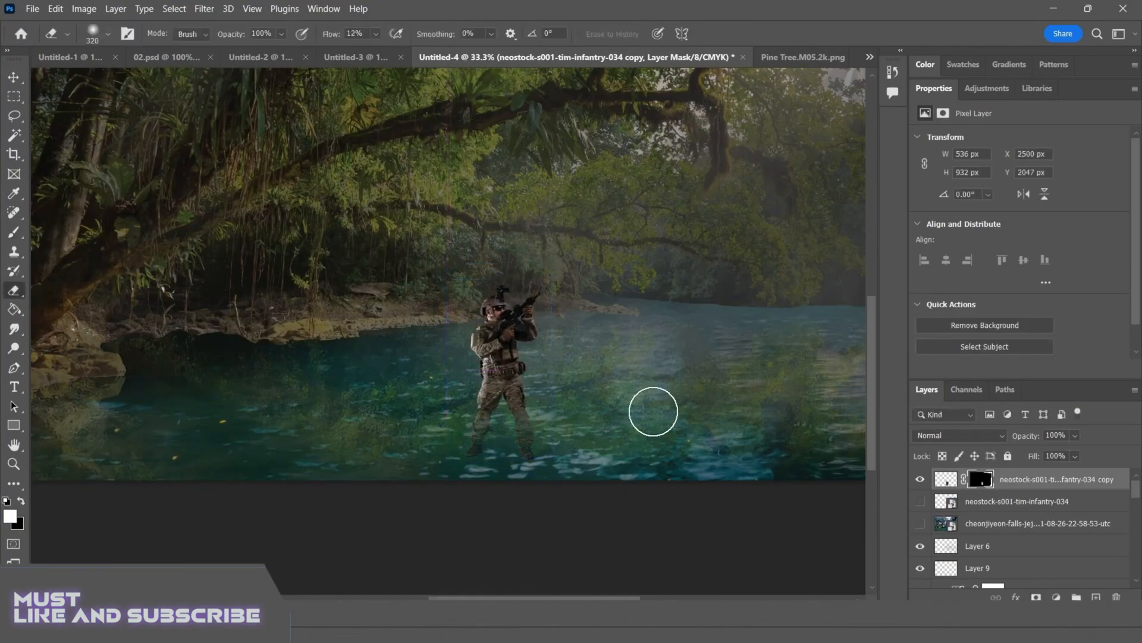
Erase the soldier's legs on the layer mask so the figure stands waist-deep in the water
scroll(655, 463, down, 2)
scroll(652, 463, up, 1)
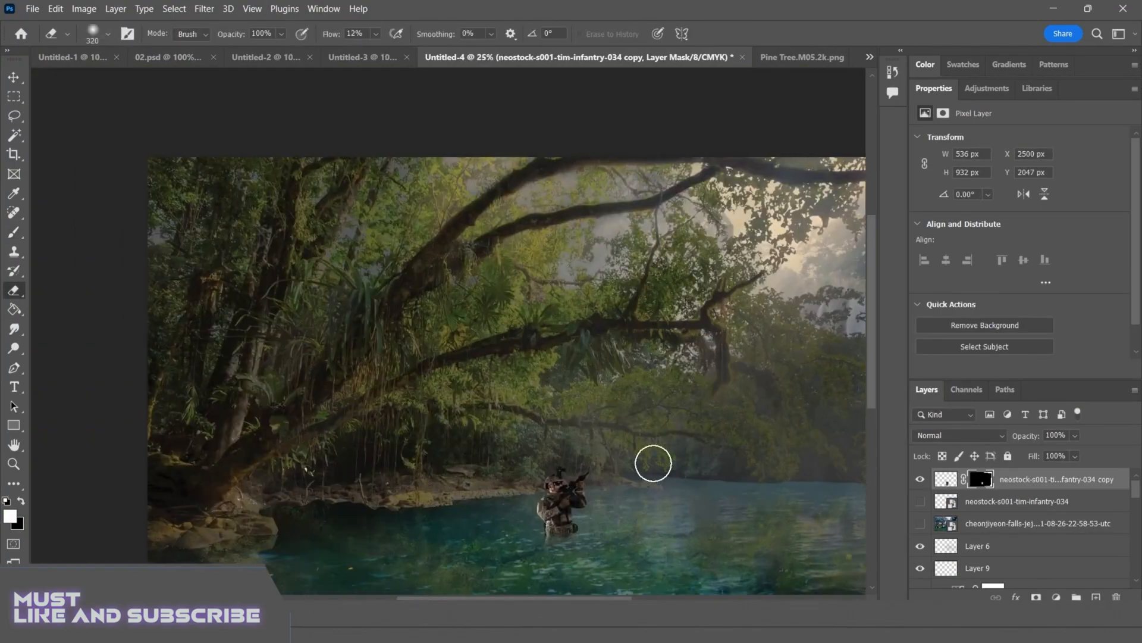
drag(652, 462, 606, 439)
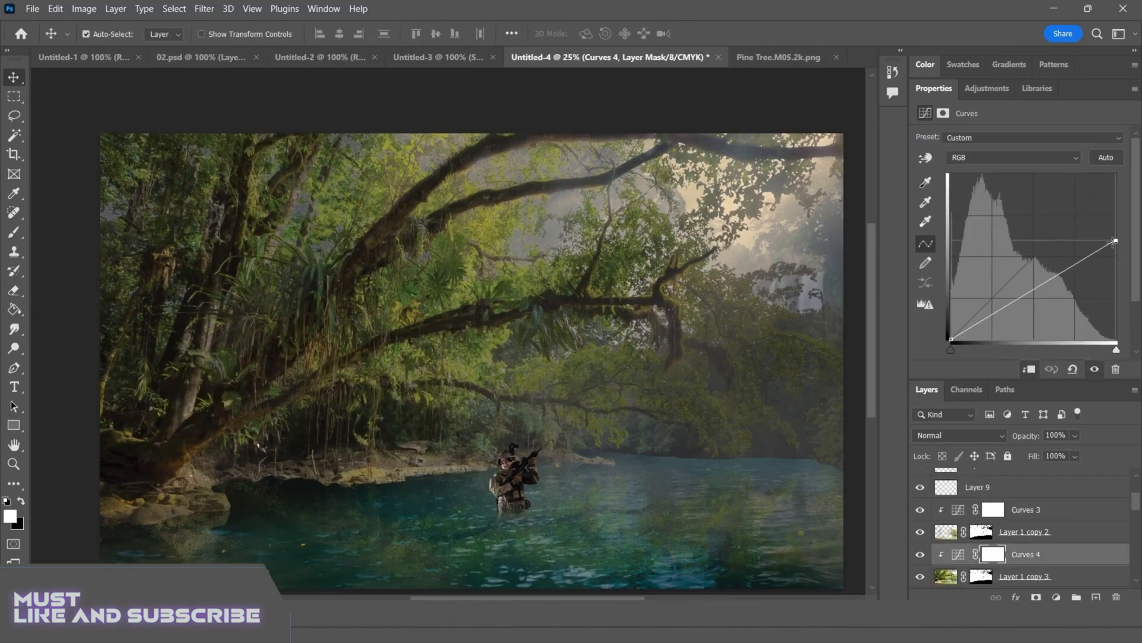
Adjust the Curves 1 layer by lowering its black point slightly and raising its white point
scroll(659, 369, down, 1)
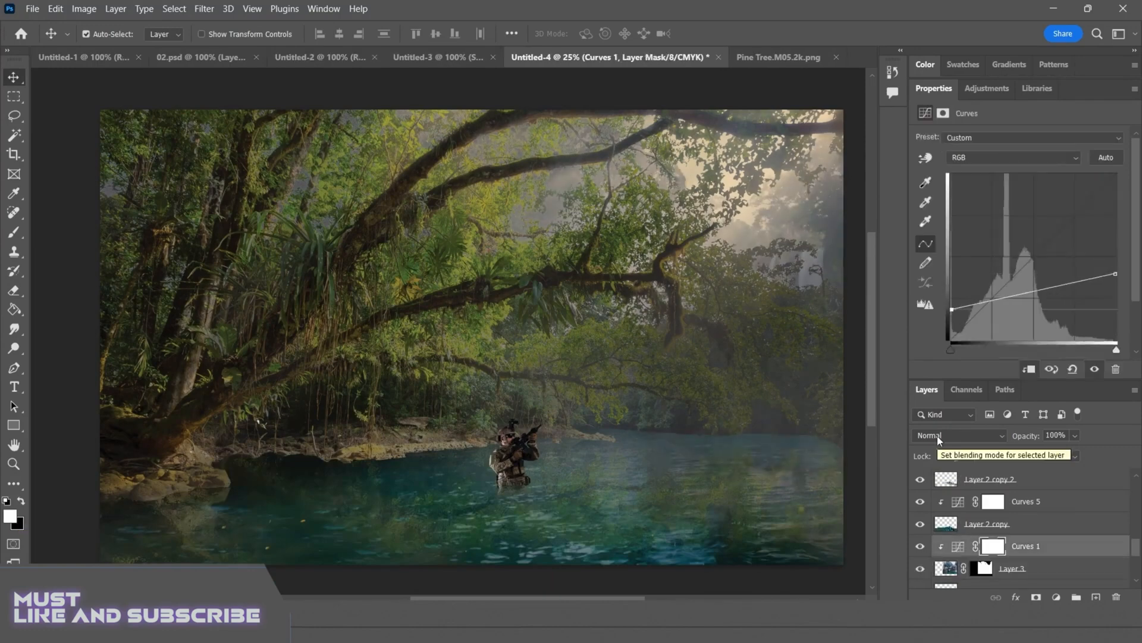
mouse_move(952, 309)
mouse_down()
mouse_move(951, 337)
mouse_move(952, 315)
mouse_up()
mouse_move(1115, 274)
mouse_down()
mouse_move(1116, 247)
mouse_move(1116, 272)
mouse_up()
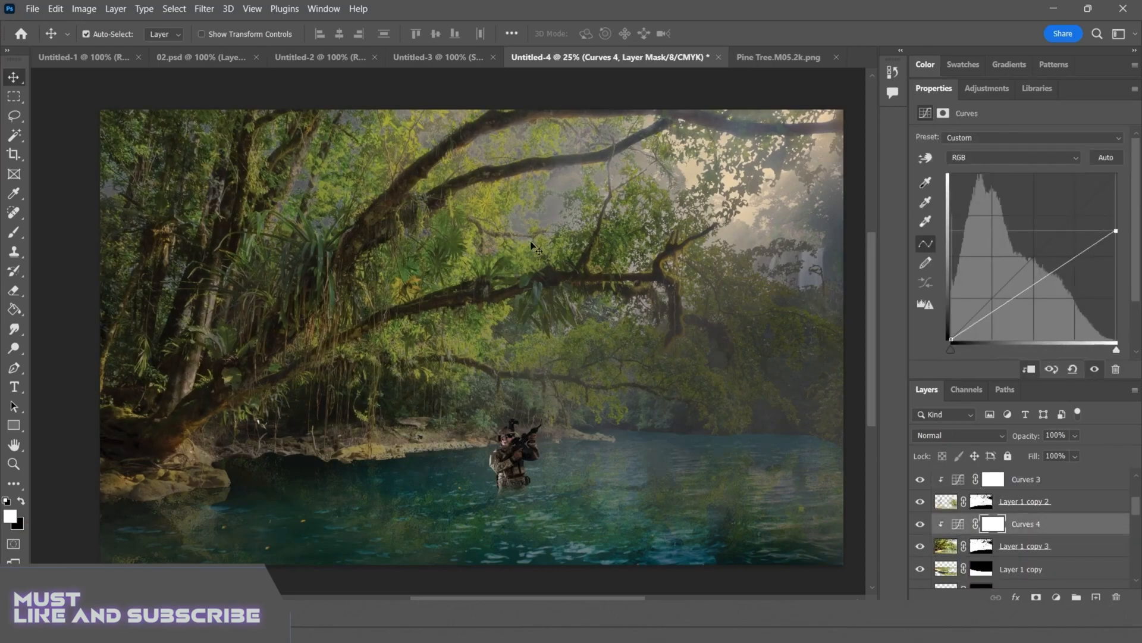
Add a clipped Exposure adjustment of -8.66 above Curves 4, invert its mask and paint in darkening near the shore
click(946, 502)
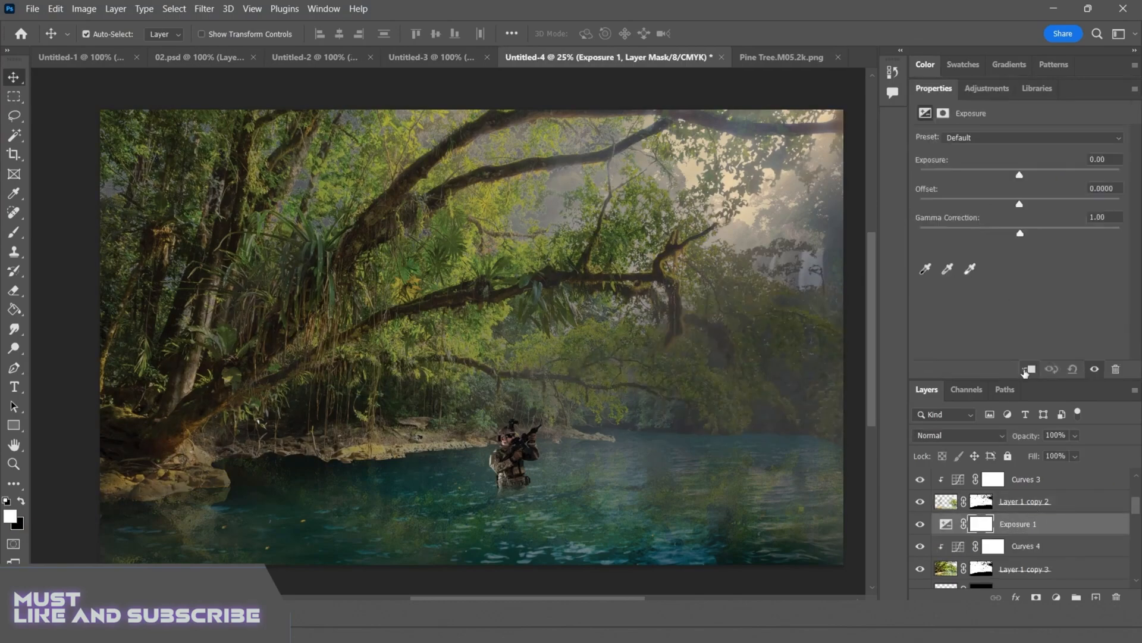
drag(1019, 174, 949, 174)
key(ctrl+i)
key(b)
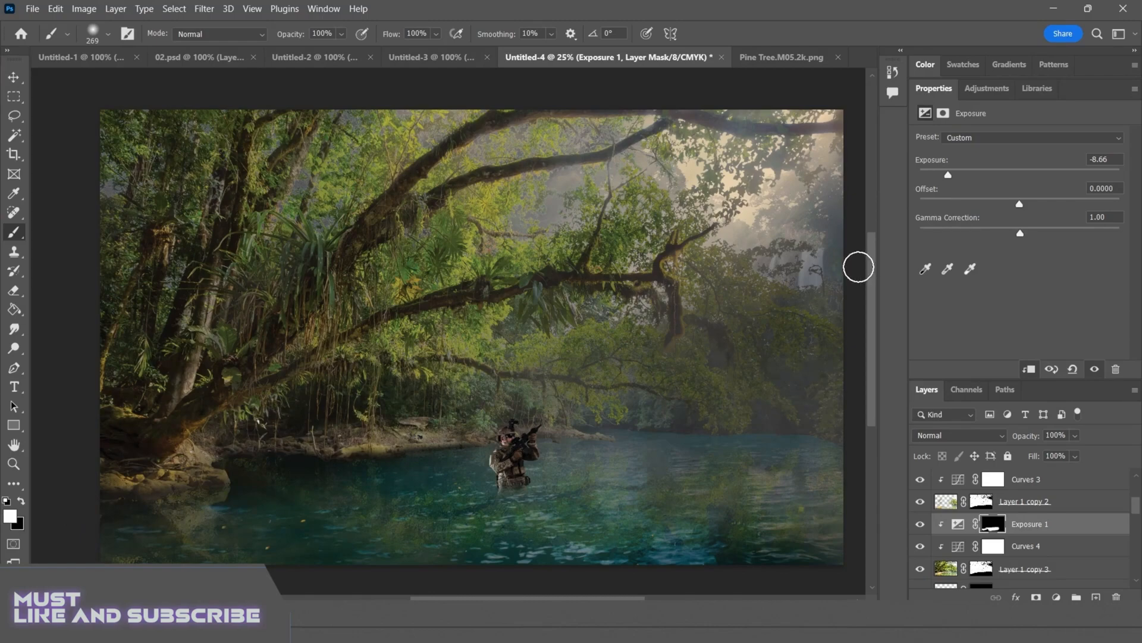
key(v)
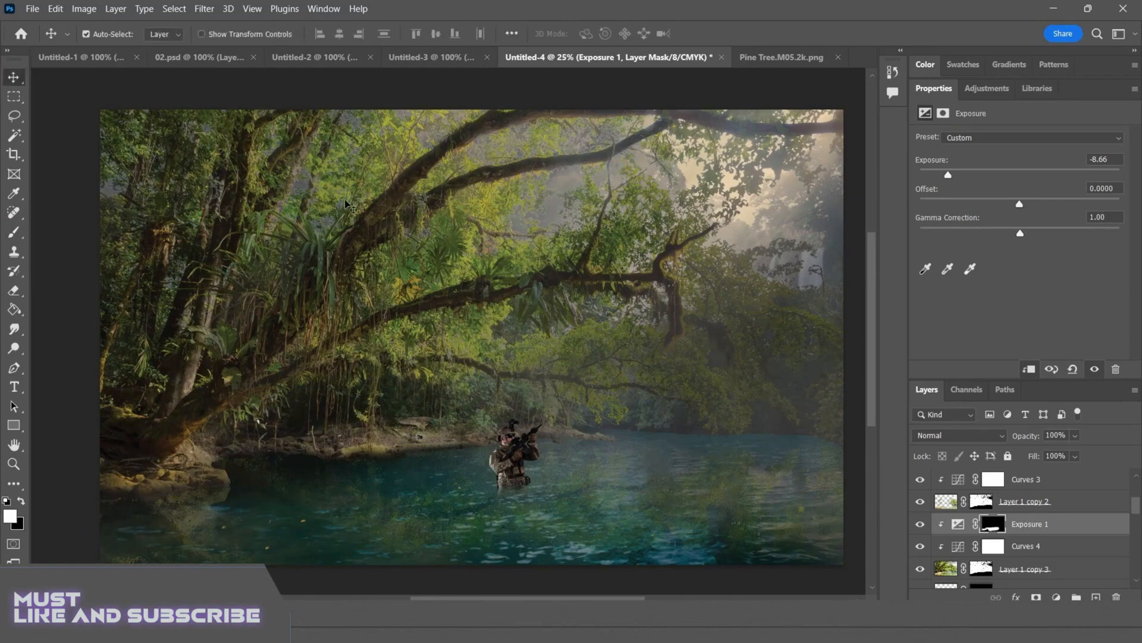
Enlarge the layer list and hide the Layer 6 mist
scroll(1059, 523, up, 4)
double_click(1094, 89)
scroll(927, 317, up, 1)
drag(921, 292, 921, 273)
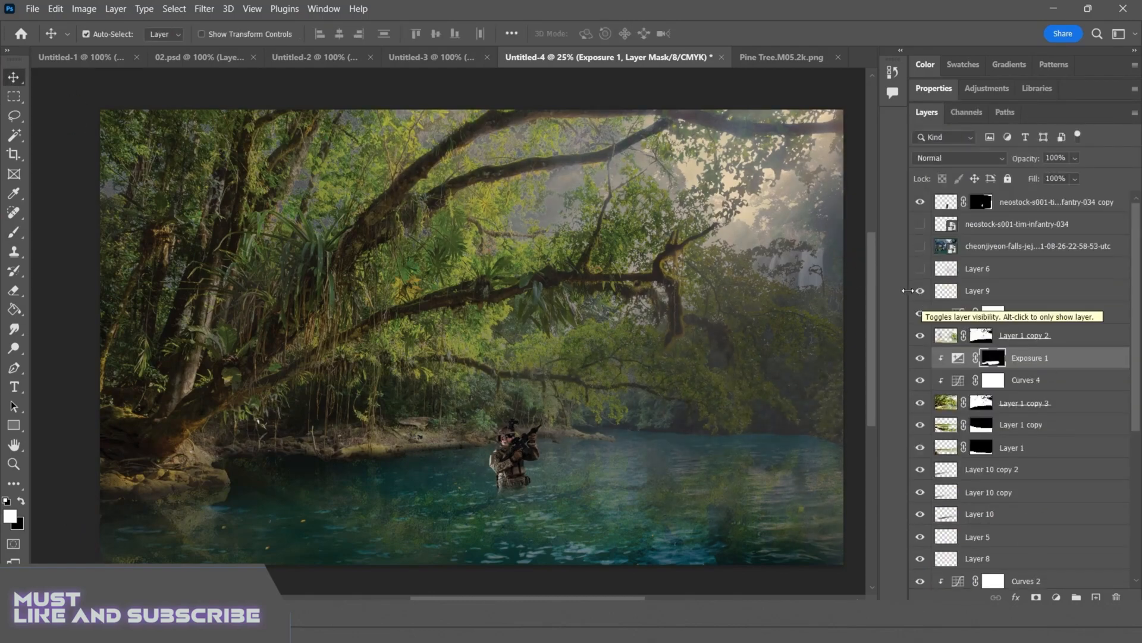
Open the Curves 4 adjustment and lower its white point slightly
click(947, 408)
double_click(959, 381)
drag(1116, 232, 1116, 233)
Hide the Layer 5 and Layer 8 haze over the background
scroll(519, 325, up, 1)
scroll(729, 416, down, 1)
scroll(933, 516, down, 3)
scroll(933, 517, down, 3)
click(920, 523)
click(815, 136)
click(920, 480)
key(ctrl+minus)
key(ctrl+minus)
click(658, 196)
click(921, 501)
key(ctrl+plus)
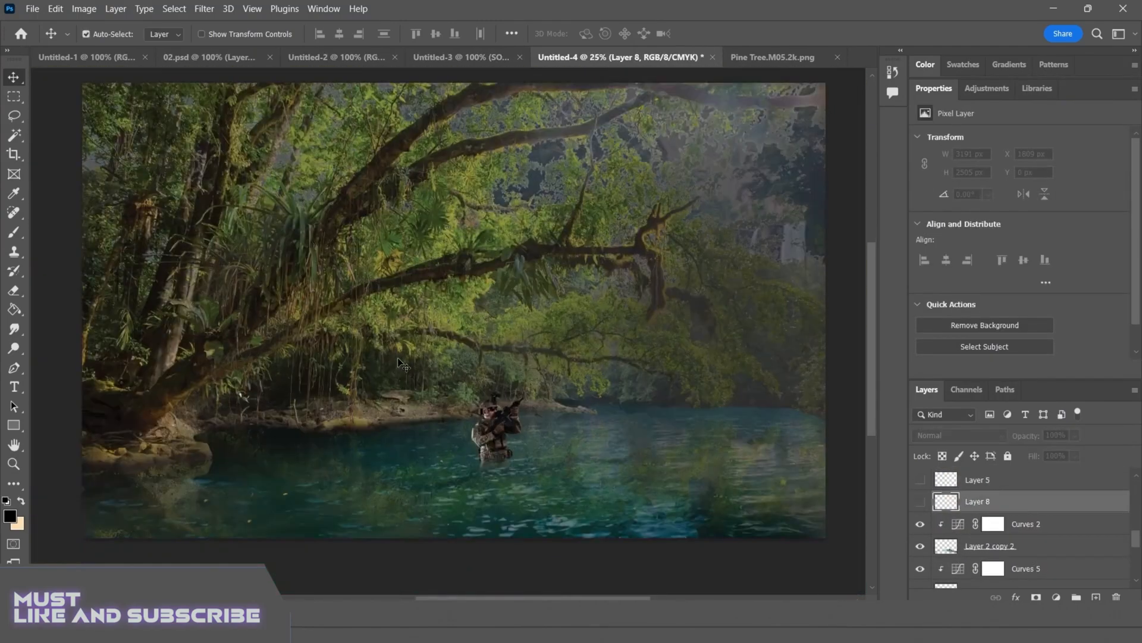
Hide the remaining haze layers lower in the stack and select Layer 1 copy 2
scroll(921, 533, down, 5)
click(921, 553)
click(921, 510)
click(921, 530)
click(773, 244)
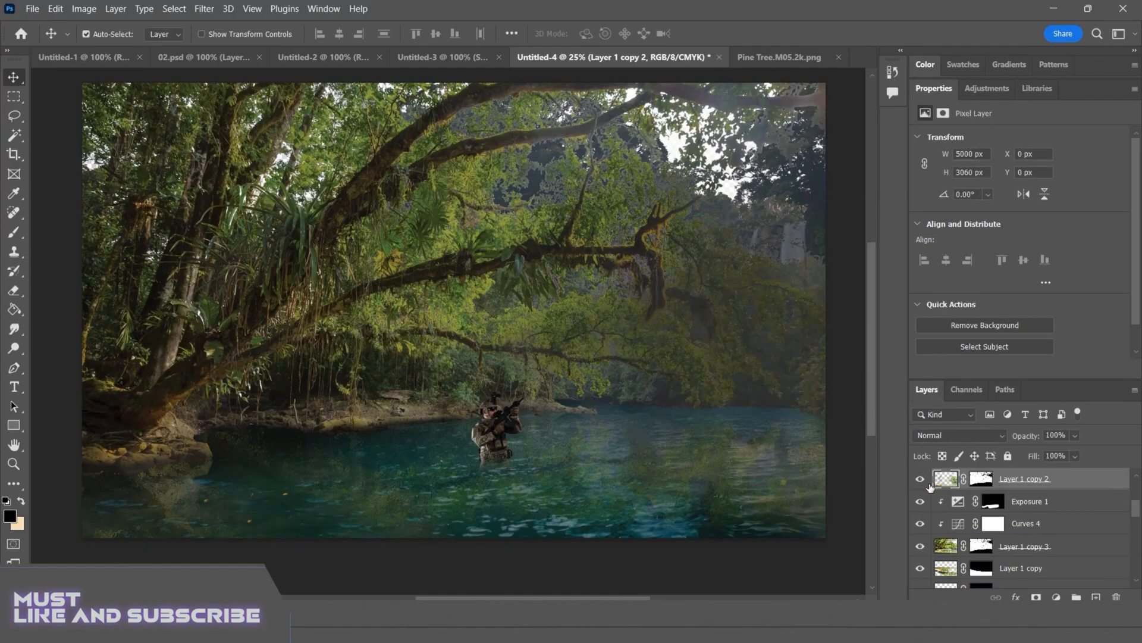
Select the forest and reflection layers from Layer 1 up to Curves 3 and enlarge them together, making Layer 1 copy 3 5877 px wide
key(ctrl+plus)
key(ctrl+plus)
key(ctrl+plus)
scroll(930, 488, down, 3)
scroll(732, 435, right, 5)
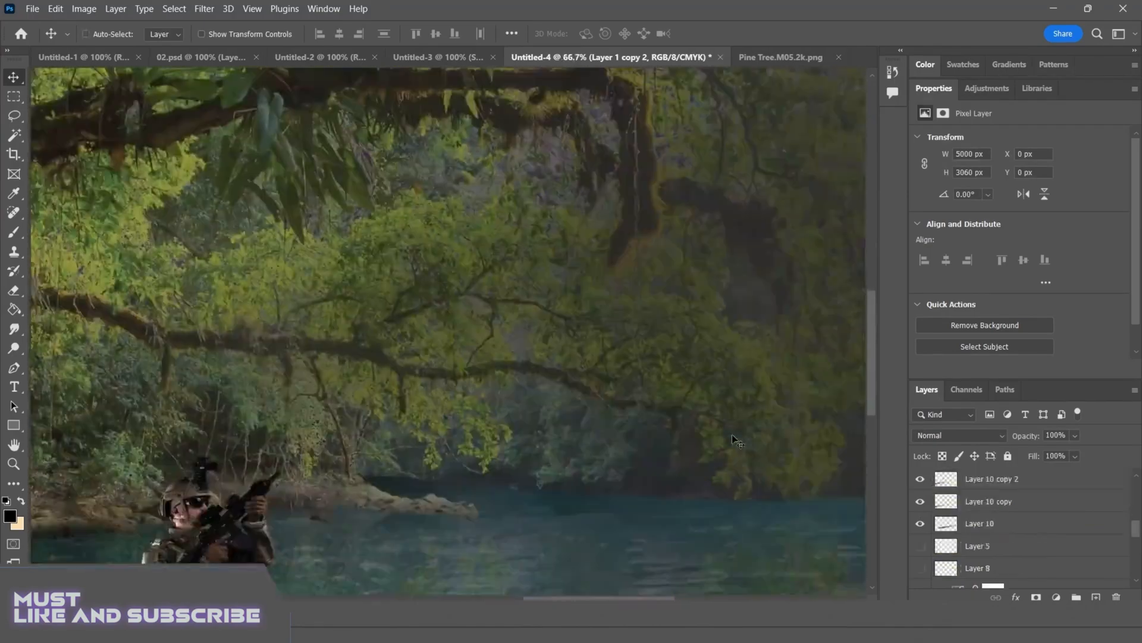
scroll(732, 437, up, 6)
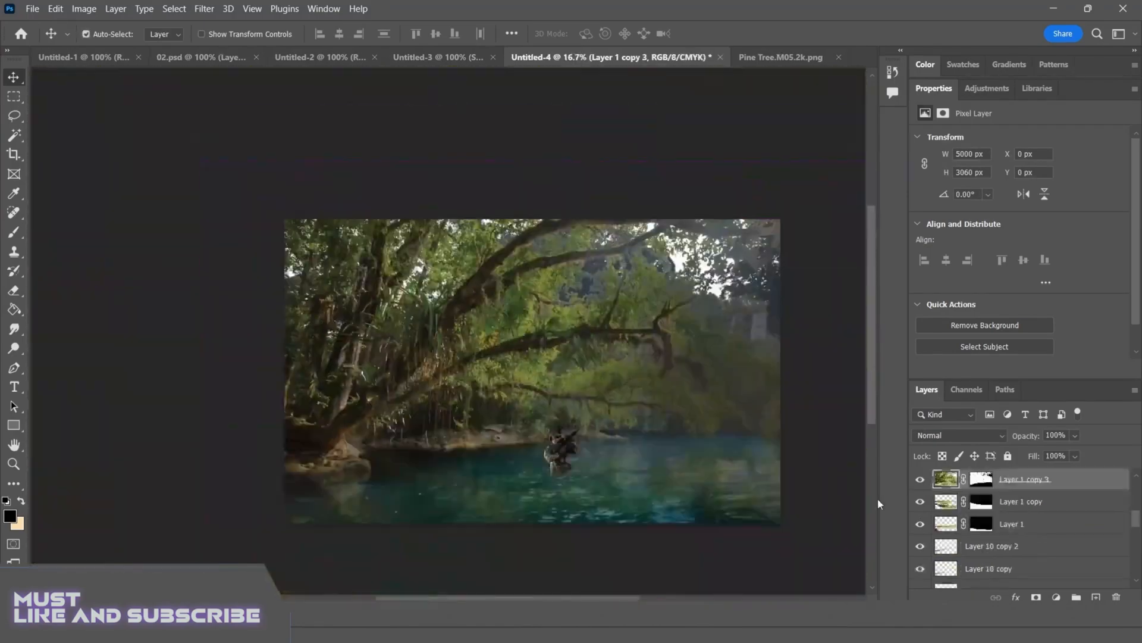
ctrl+click(981, 546)
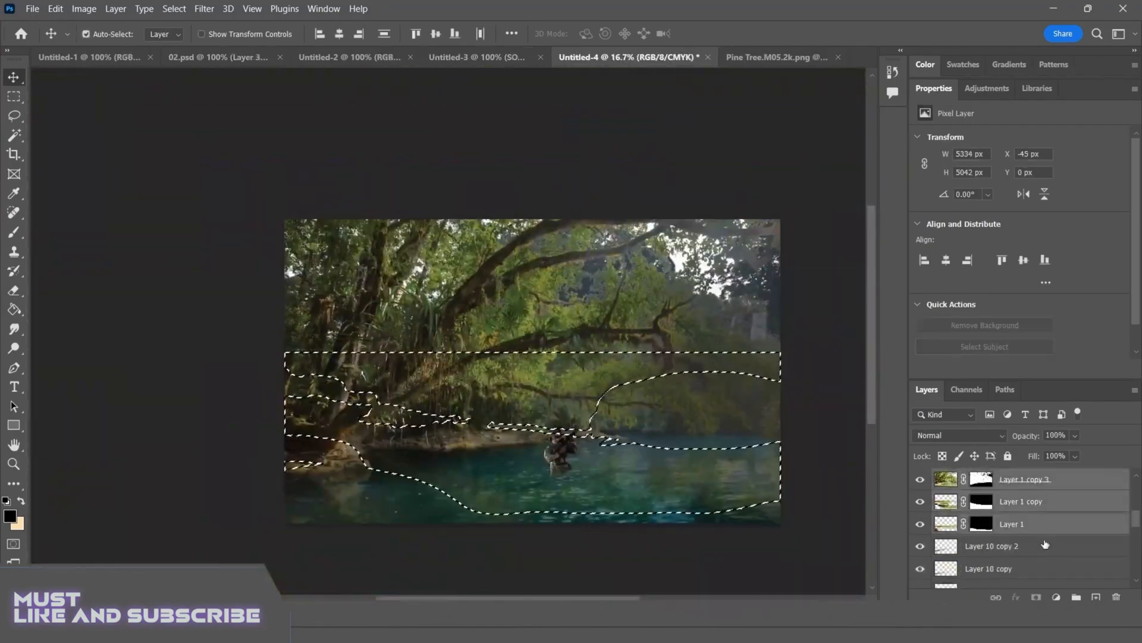
scroll(1002, 545, up, 3)
shift+click(1005, 546)
key(ctrl+d)
key(ctrl+t)
drag(119, 219, 61, 130)
drag(487, 327, 623, 375)
click(736, 34)
key(ctrl+plus)
scroll(700, 262, up, 1)
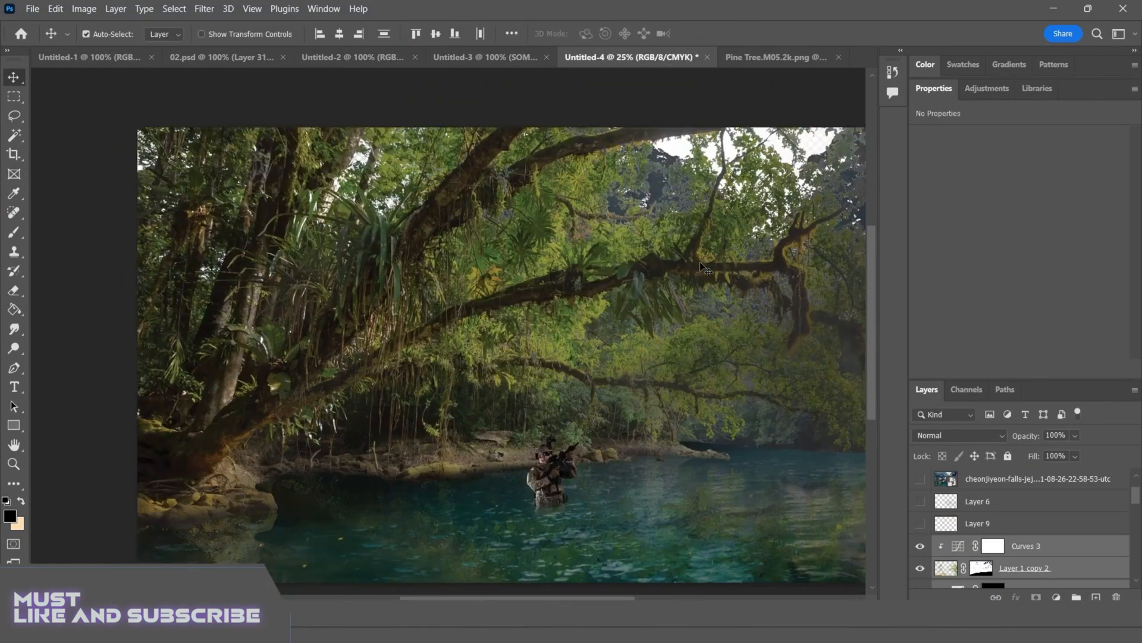
Hide the Layer 1 copy 2 foliage and select its Curves 3 adjustment
click(920, 569)
scroll(921, 566, down, 2)
scroll(767, 381, down, 1)
scroll(768, 381, right, 1)
click(1020, 526)
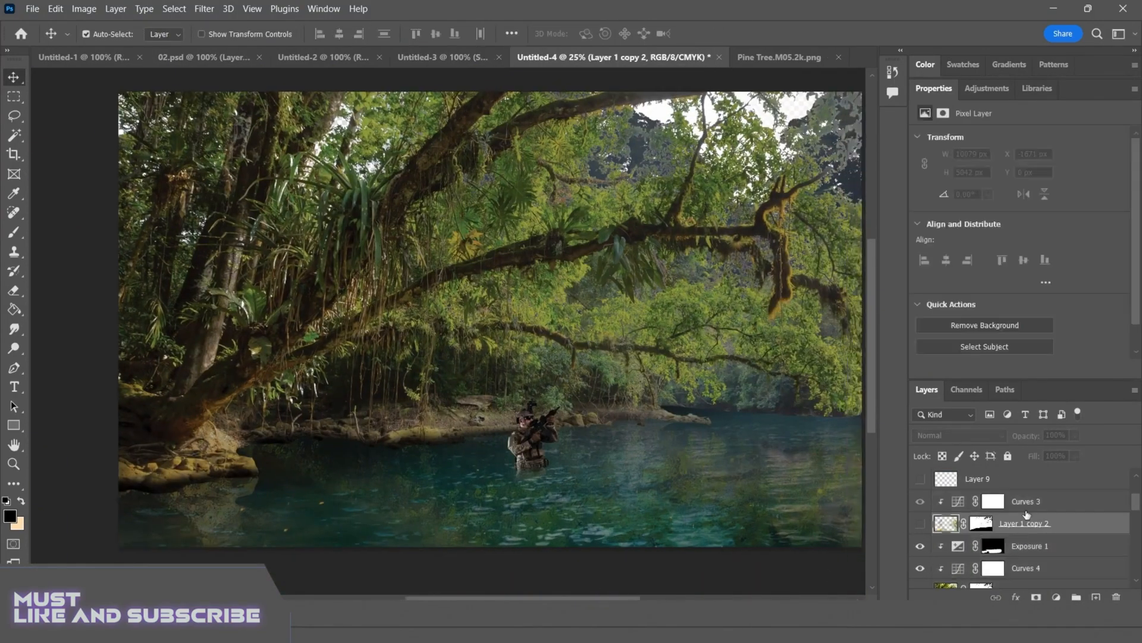
click(1024, 502)
scroll(923, 522, up, 2)
scroll(638, 409, up, 1)
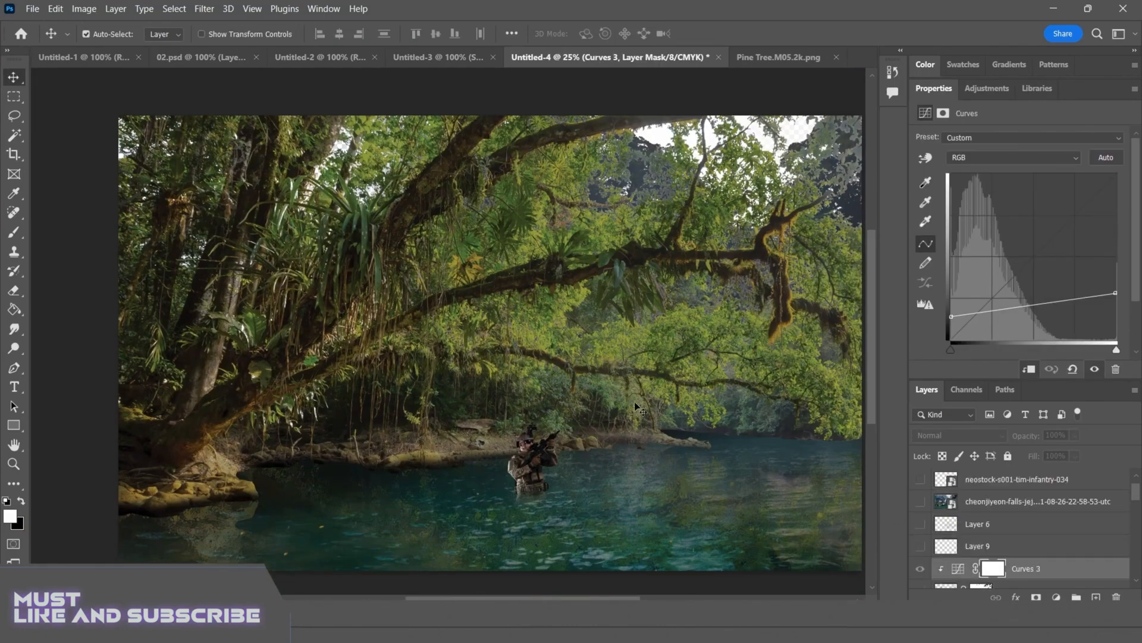
Try to add another Exposure adjustment above Curves 3 with strongly lowered exposure and an inverted mask
scroll(634, 406, right, 1)
scroll(635, 406, left, 1)
click(1056, 596)
click(1080, 422)
drag(1019, 176, 948, 177)
key(ctrl+i)
Remove Layer 1 copy 2 with its Curves 3, then soften Layer 1 copy 3 at the far waterline with the 109 px eraser
click(921, 576)
click(642, 357)
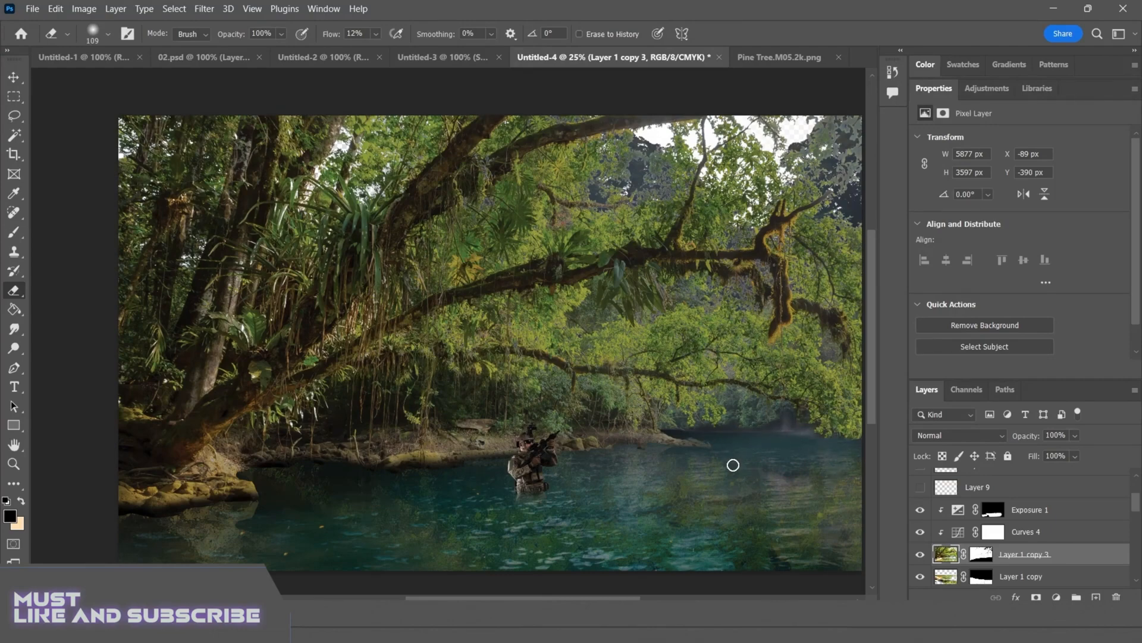
Create Layer 11 above the soldier and render a Fibers texture on it
scroll(985, 571, up, 5)
click(1005, 479)
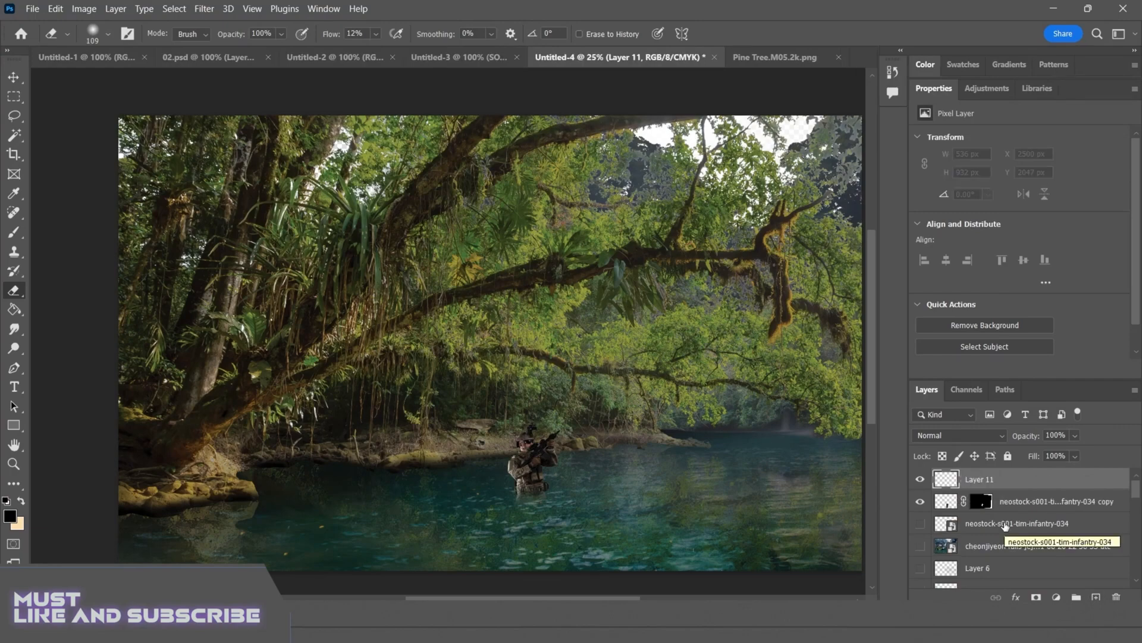
scroll(717, 403, up, 2)
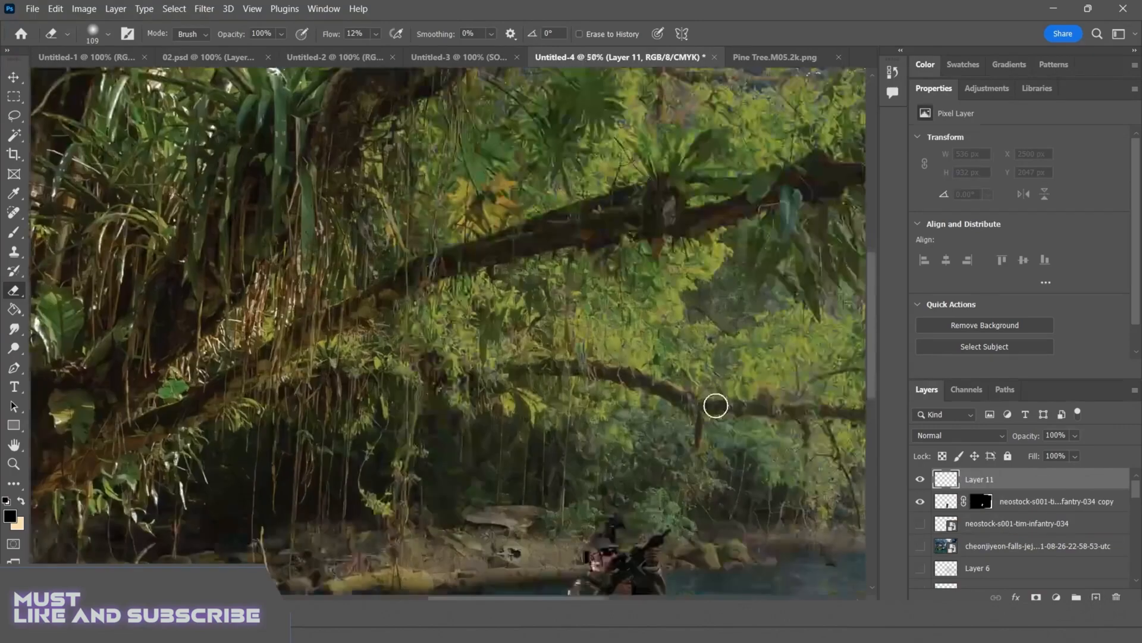
scroll(715, 404, down, 4)
click(204, 8)
mouse_move(309, 230)
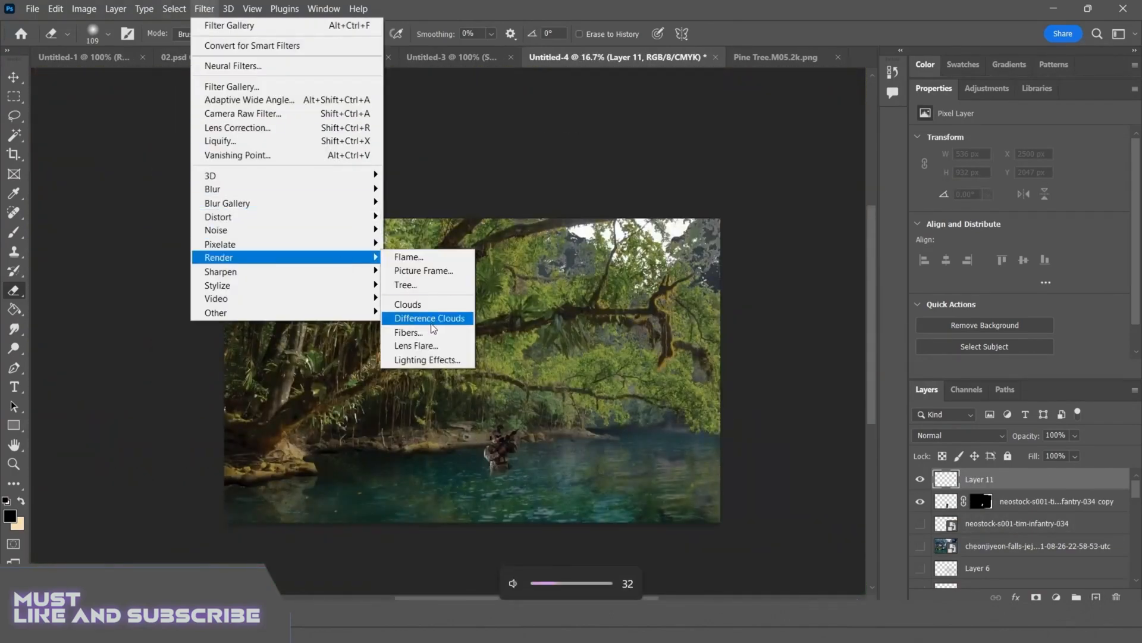
click(408, 329)
click(676, 127)
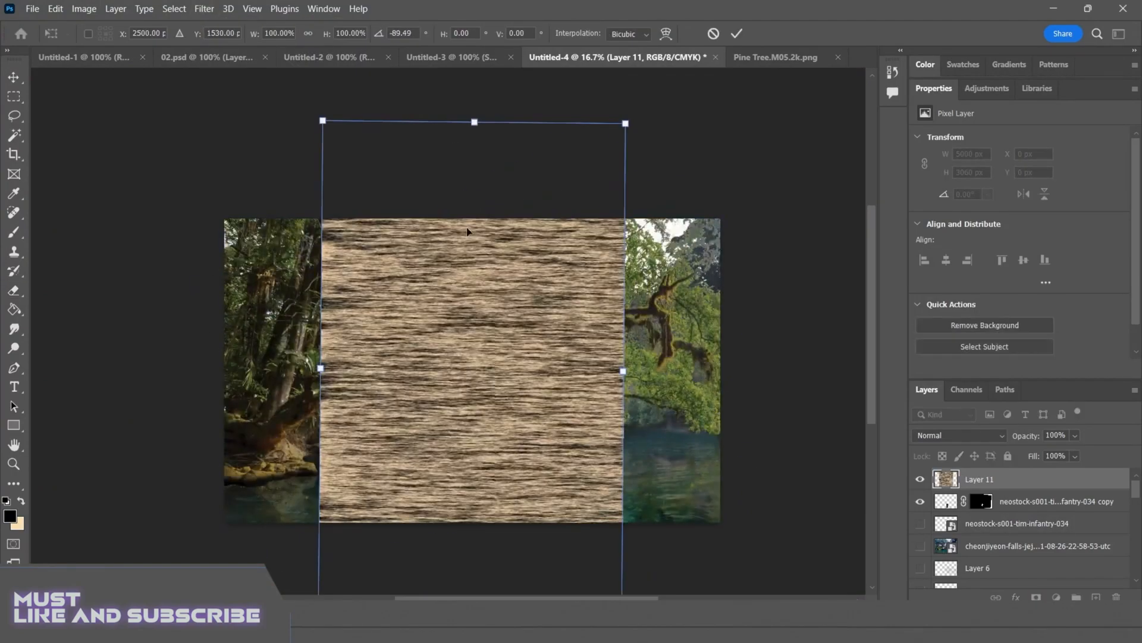
Rotate the black-and-white fiber texture so its streaks run horizontally, then scale it to 750% width and 250% height
key(Return)
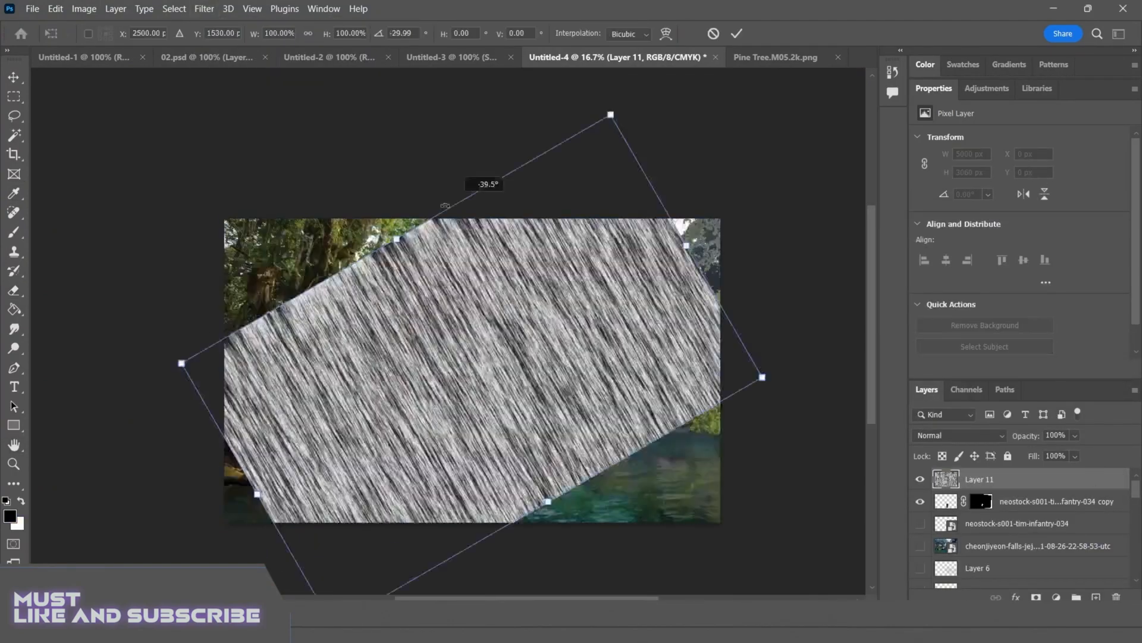
drag(470, 172, 613, 125)
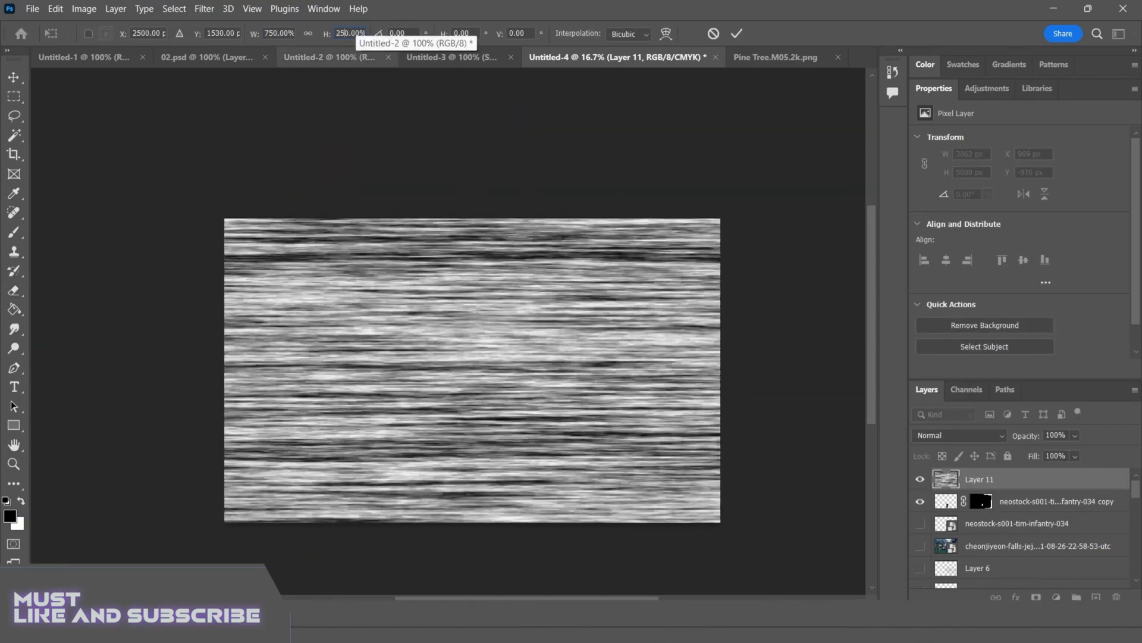
key(e)
Soften the horizontal streaks on Layer 11 with a Gaussian Blur
click(204, 9)
mouse_move(289, 182)
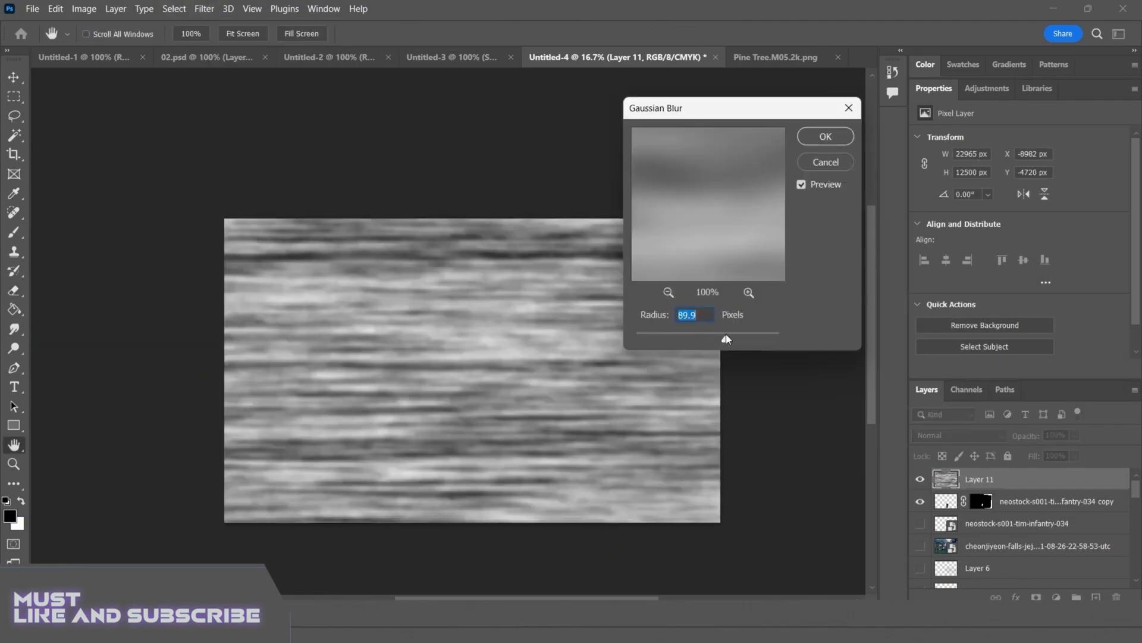
drag(725, 334, 695, 333)
key(Return)
Crop the document to the full canvas selection to trim Layer 11's overhanging streak pixels
click(204, 9)
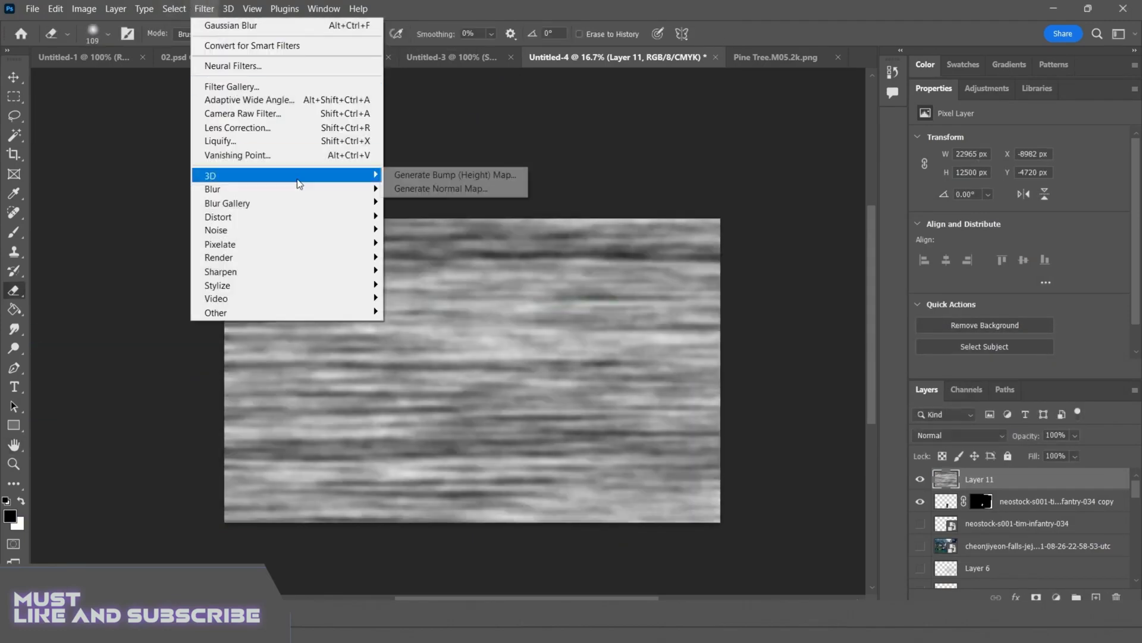
click(405, 320)
key(m)
key(ctrl+a)
click(84, 9)
click(93, 115)
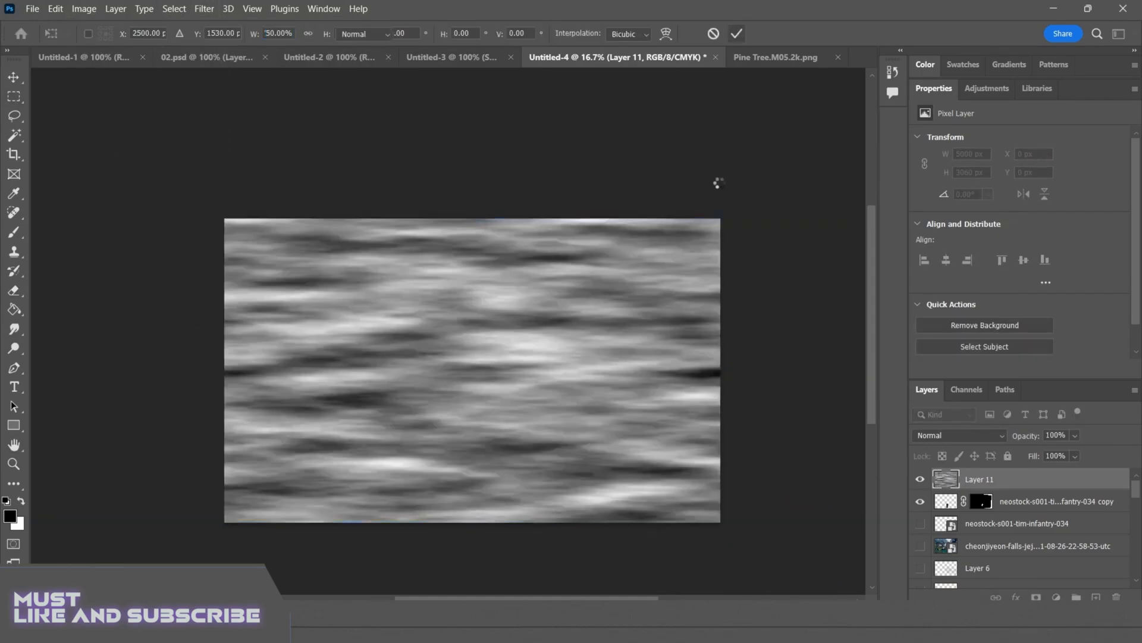
Stretch the streak texture on Layer 11 to 750% width and soften it with another Gaussian Blur
key(Return)
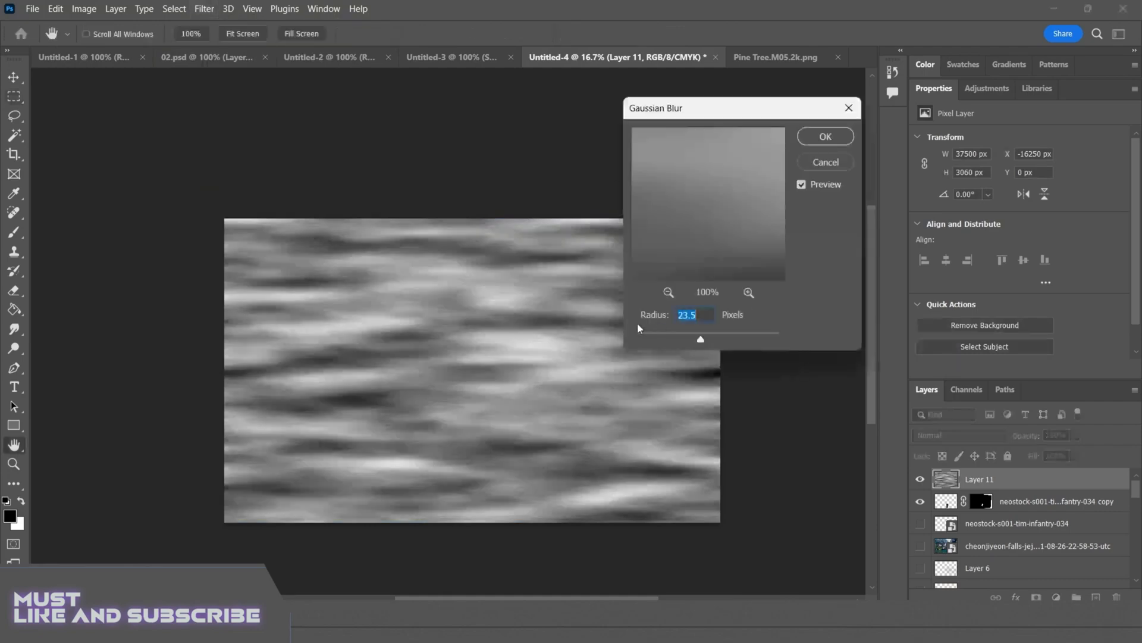
key(Return)
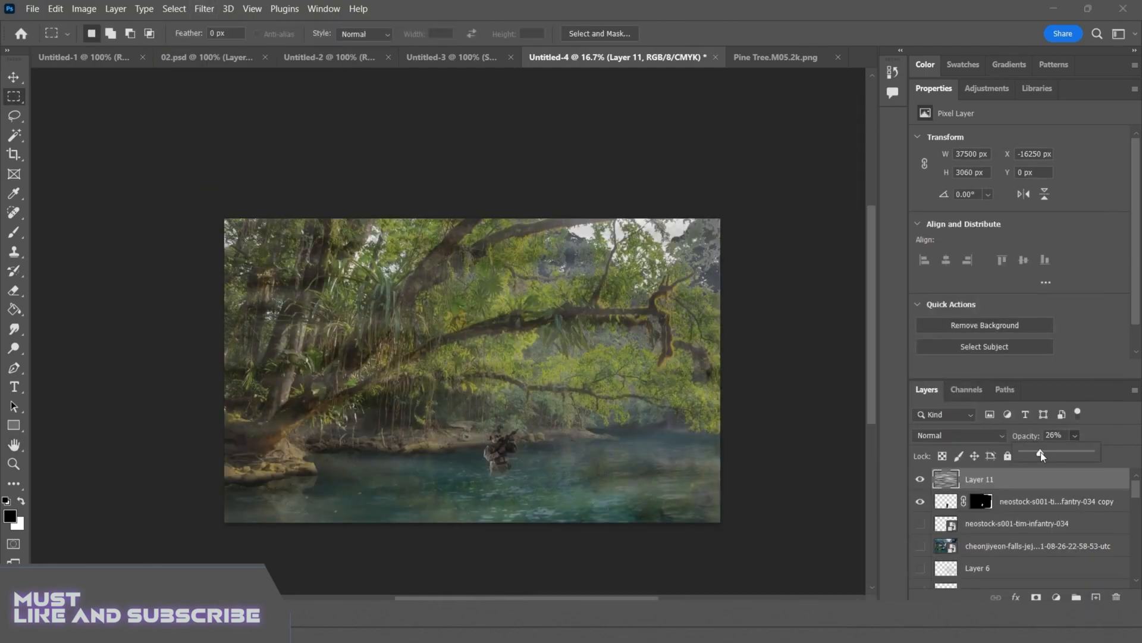
Lower Layer 11's opacity to 25%, then transform the streaks down onto the river surface and fade their upper edge with a large soft eraser
key(ctrl+t)
drag(473, 218, 668, 358)
click(737, 34)
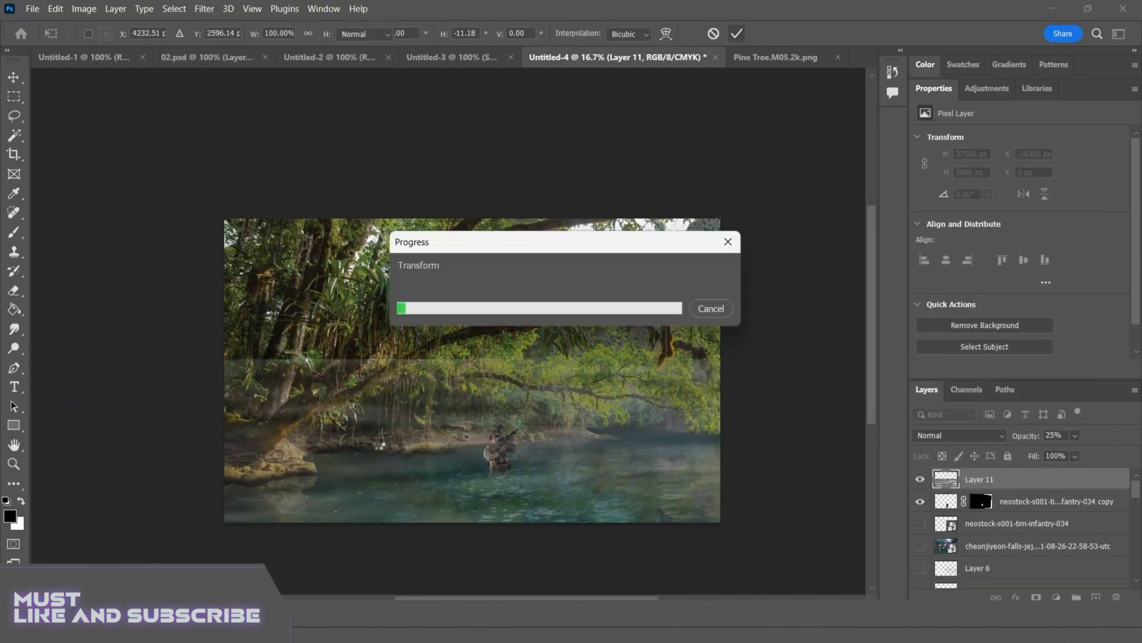
key(e)
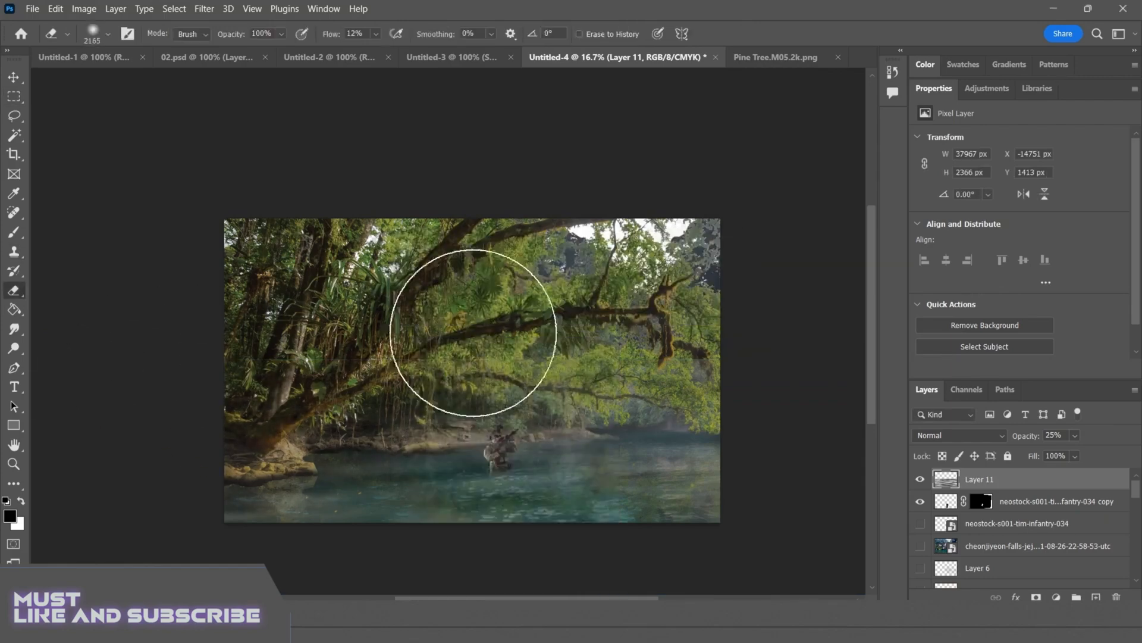
Darken the river water by pulling down the highlight end of its Curves adjustment
key(ctrl+plus)
scroll(684, 243, down, 3)
scroll(684, 243, up, 2)
key(v)
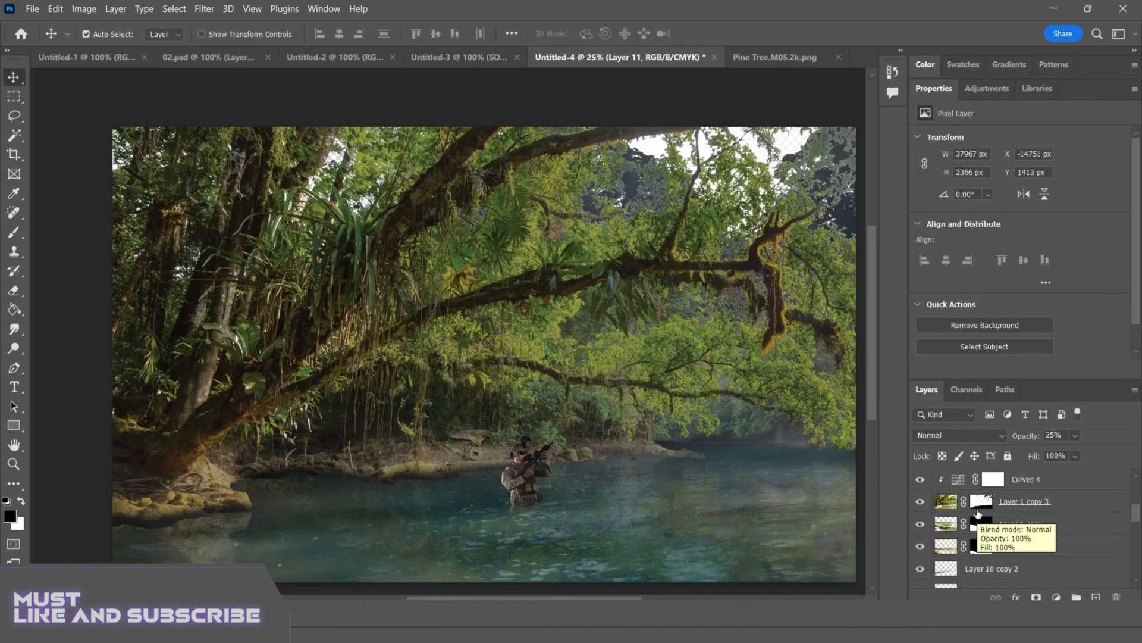
scroll(977, 514, down, 5)
click(984, 527)
drag(1117, 235, 1119, 325)
scroll(1011, 523, up, 10)
Transform the Layer 11 streaks slightly over the river surface and set the layer's opacity to 25%
click(1011, 479)
mouse_move(1076, 435)
mouse_down()
mouse_move(1097, 455)
mouse_move(1086, 454)
mouse_up()
key(ctrl+t)
drag(735, 369, 738, 337)
key(Return)
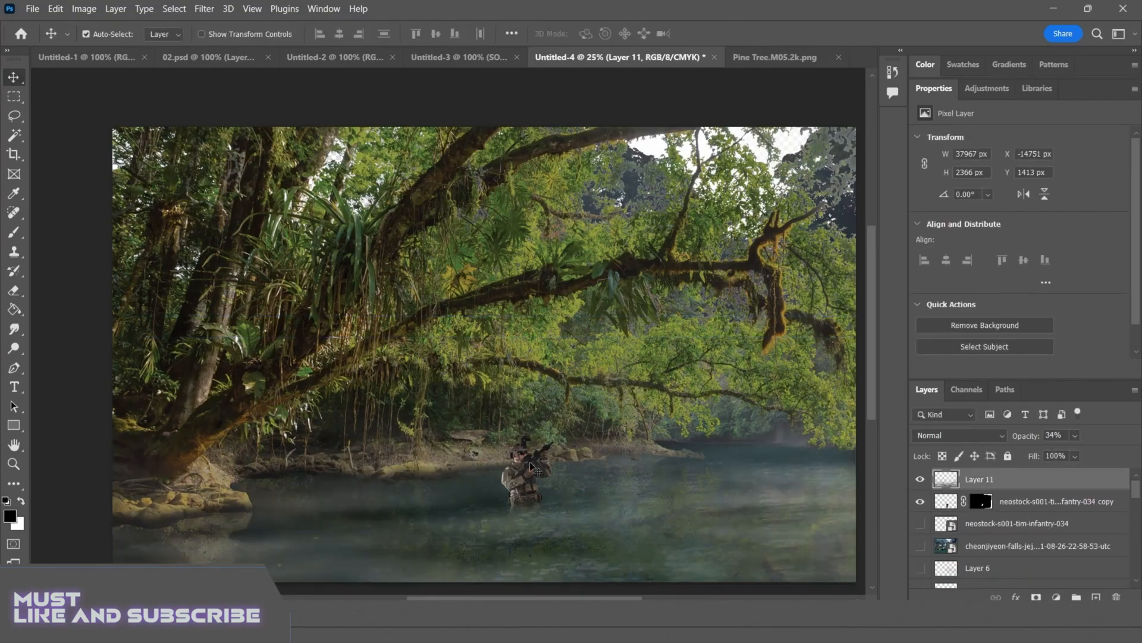
drag(1075, 435, 1078, 455)
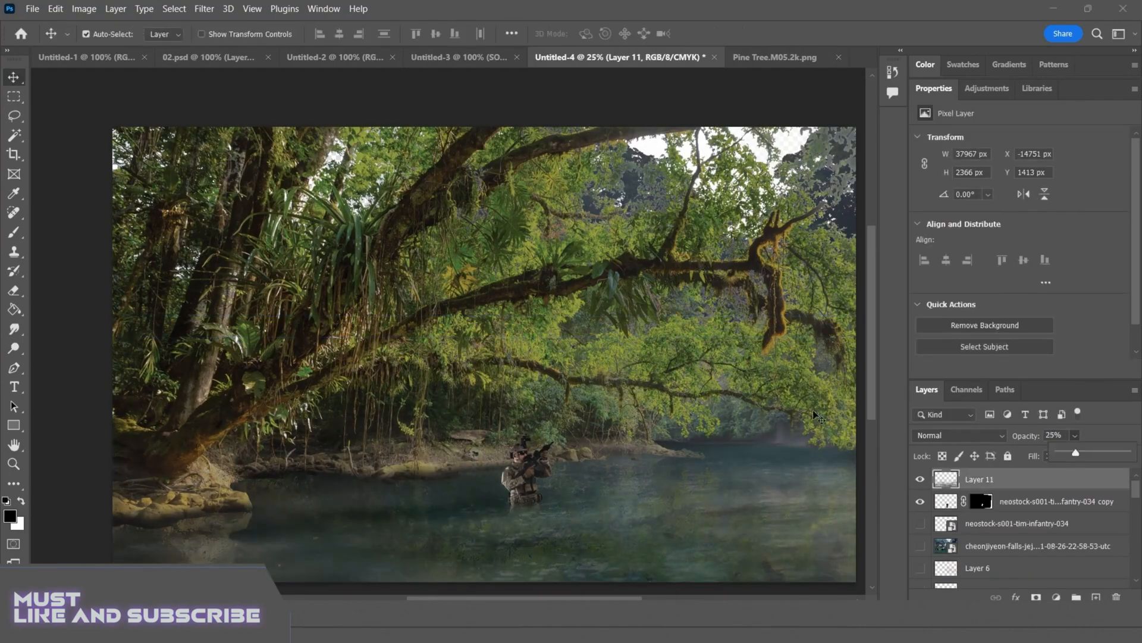
Create Layer 12 above the streaks, enter Quick Mask mode and render Clouds into the mask
click(204, 9)
click(1109, 296)
key(q)
click(204, 9)
mouse_move(342, 258)
click(431, 302)
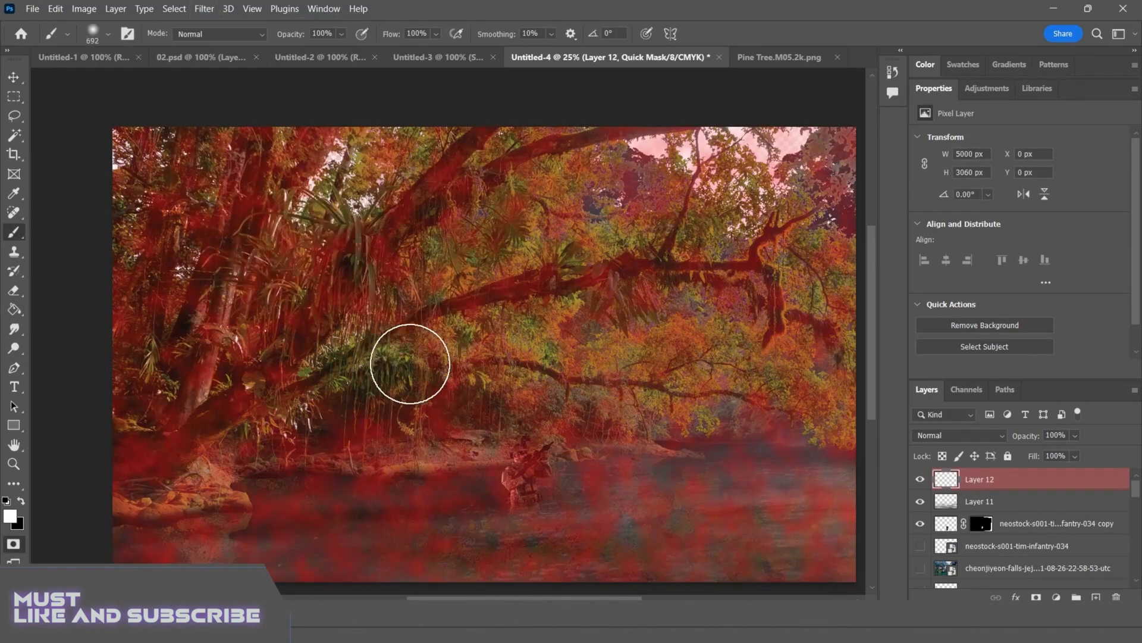
key(x)
mouse_move(179, 191)
mouse_down()
mouse_move(689, 177)
mouse_move(797, 506)
mouse_up()
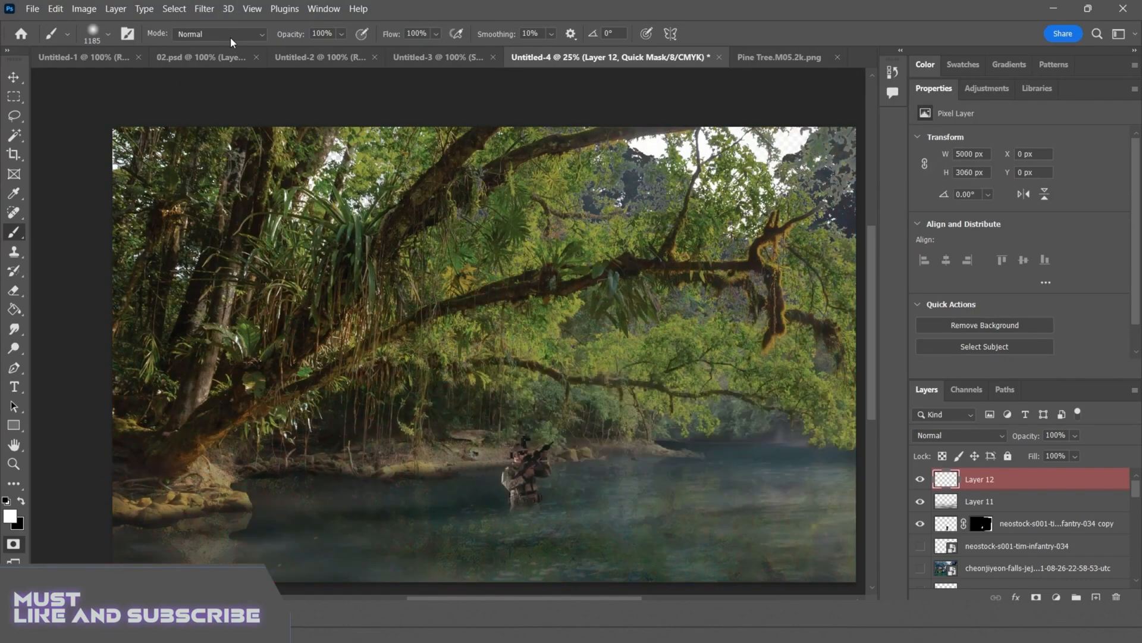
key(ctrl+z)
key(ctrl+z)
Set the brush mode to Vivid Light and paint the cloudy quick mask into a ragged fog shape around the far waterline
click(231, 35)
click(222, 273)
key(x)
drag(619, 429, 671, 436)
key(x)
drag(459, 319, 580, 521)
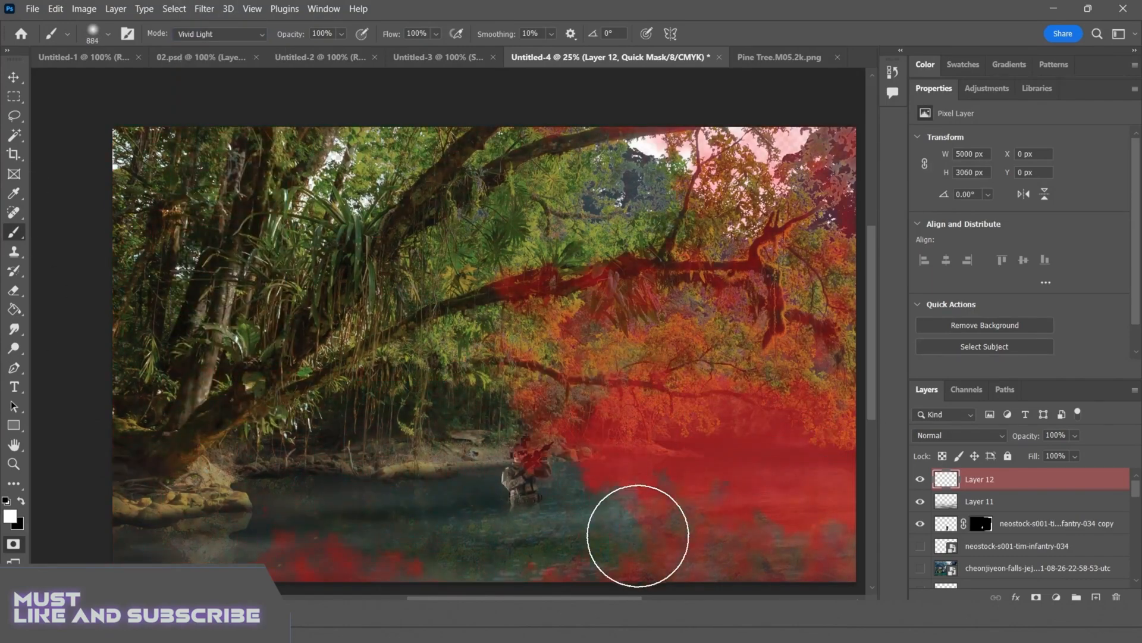
key(ctrl+z)
drag(285, 196, 709, 159)
scroll(714, 161, down, 1)
drag(825, 303, 704, 292)
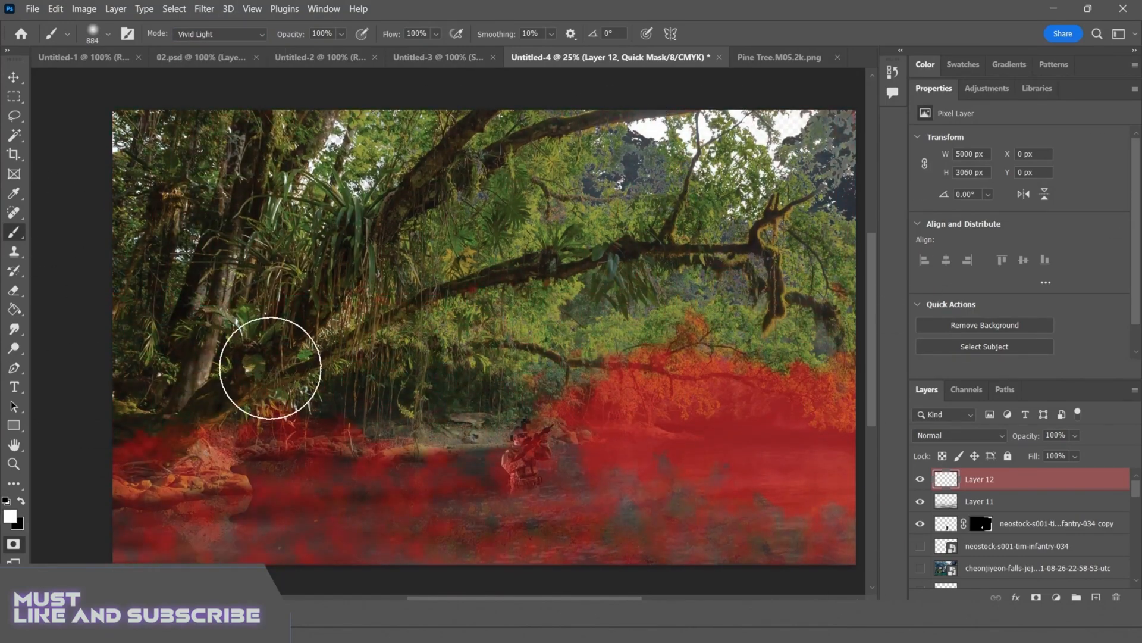
Convert the quick mask to a selection and save that selection as "d"
key(q)
click(175, 9)
click(203, 331)
text(d)
key(Return)
Reopen the quick mask, invert it and load the saved selection to isolate the fog area over the far river
key(q)
key(ctrl+i)
click(204, 9)
mouse_move(175, 9)
click(203, 317)
click(561, 180)
click(565, 220)
click(686, 148)
key(ctrl+i)
key(ctrl+i)
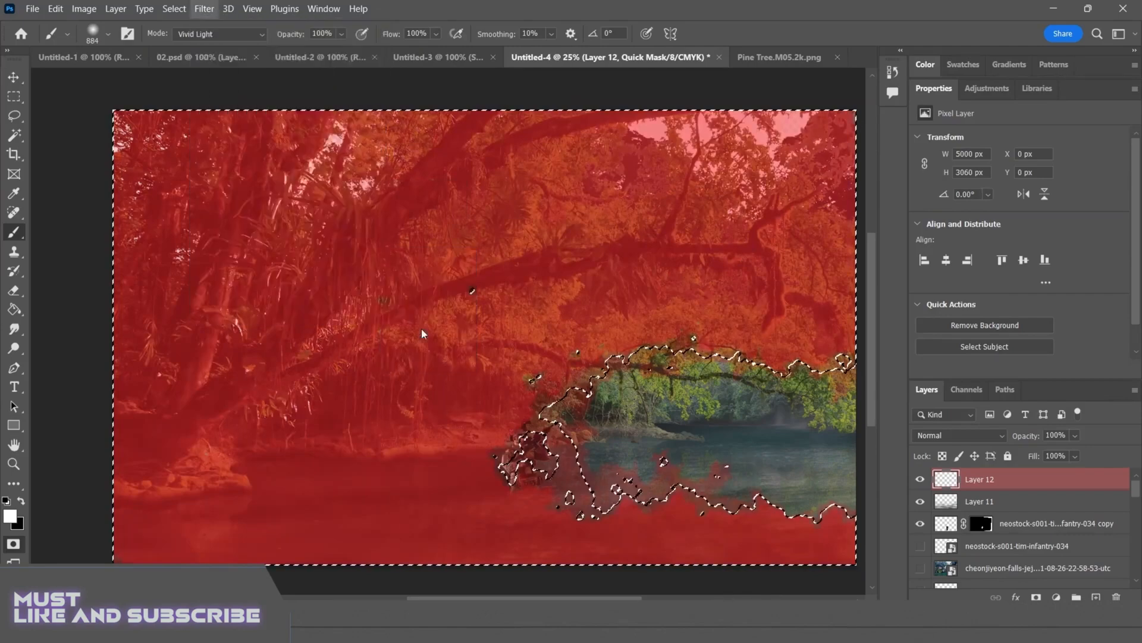
Leave Quick Mask mode and draw a radial white-to-gray gradient through the fog selection, at about -85° and 82% scale
key(q)
right_click(14, 309)
click(71, 307)
drag(716, 240, 746, 540)
drag(790, 341, 789, 405)
drag(746, 540, 769, 553)
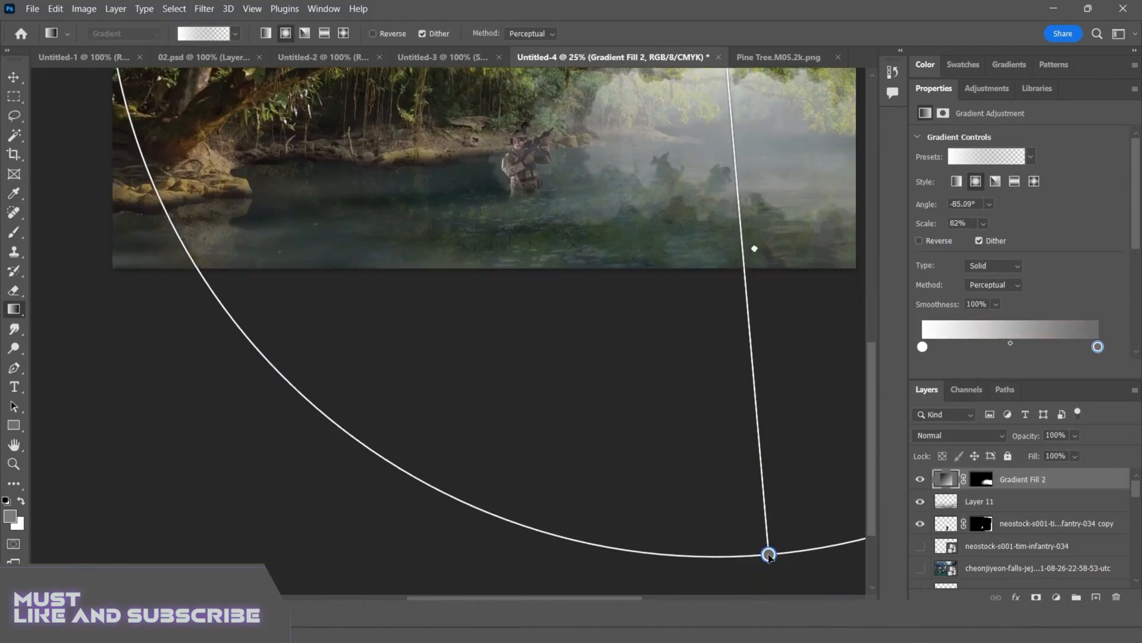
Edit the fog gradient's color stops, moving the end stop inward to shorten the falloff
scroll(768, 553, up, 5)
click(924, 348)
drag(1102, 351, 1001, 353)
mouse_move(1040, 498)
mouse_down()
mouse_move(1045, 546)
mouse_move(1047, 382)
mouse_up()
key(e)
click(523, 362)
key(Return)
drag(613, 461, 526, 411)
mouse_move(527, 387)
mouse_down()
mouse_move(742, 456)
mouse_move(503, 302)
mouse_up()
drag(574, 339, 507, 424)
key(ctrl+z)
key(ctrl+z)
key(ctrl+z)
key(ctrl+z)
Rasterize the Gradient Fill 2 fog layer, then transform it by lowering its top edge and nudging it upward
click(636, 530)
key(Return)
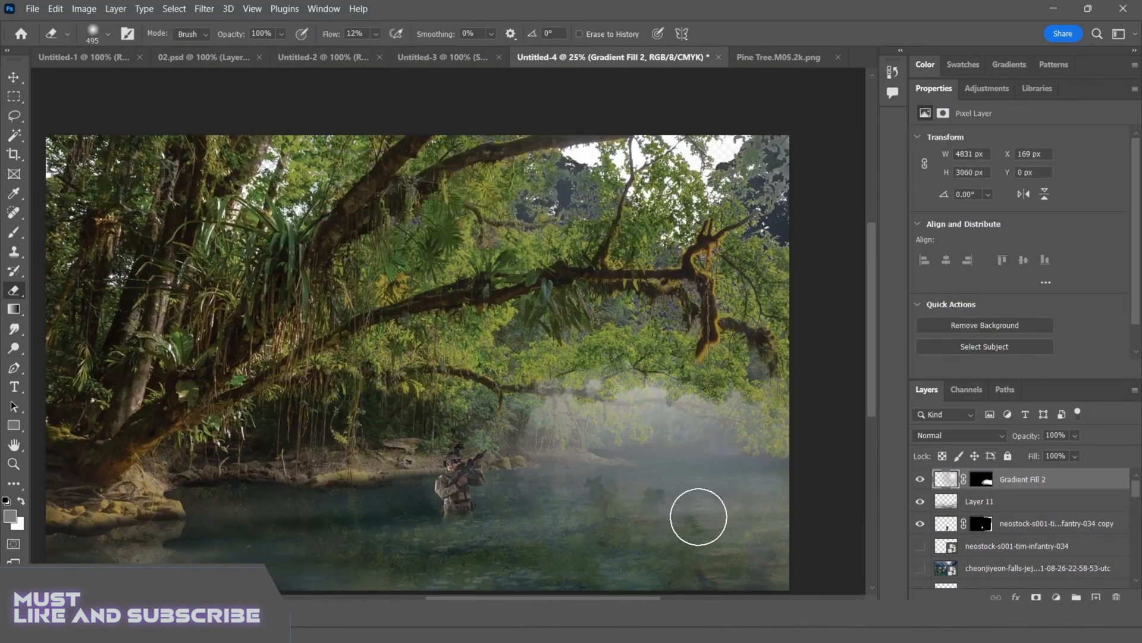
key(ctrl+t)
drag(430, 135, 448, 254)
drag(548, 381, 551, 364)
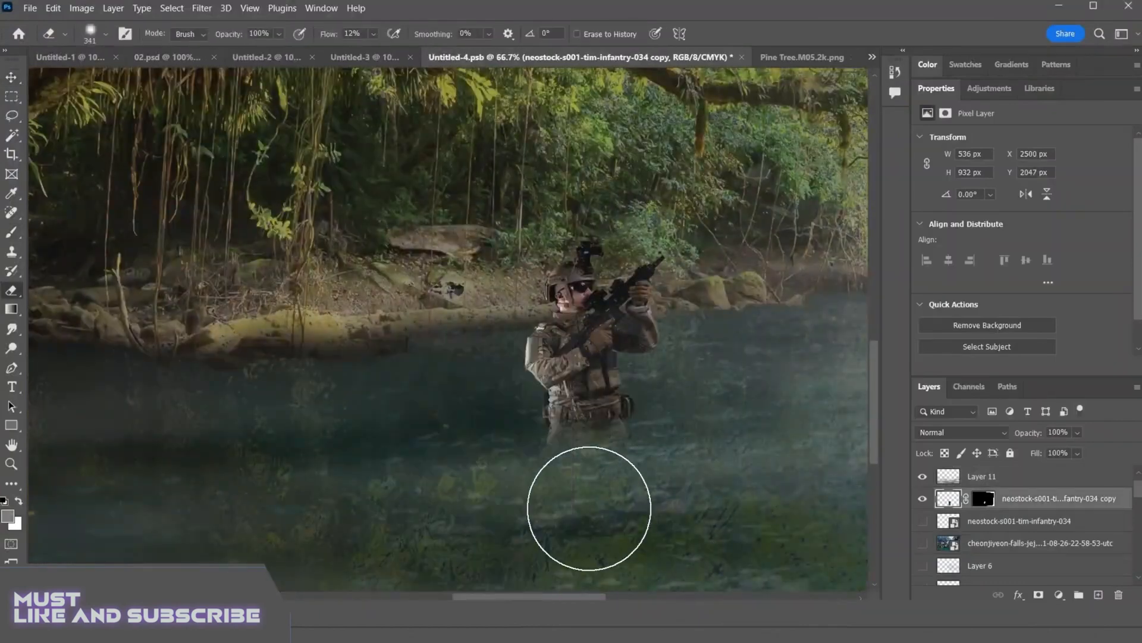
Adjust the eraser's tip and flow for blending the soldier's lower body into the water
right_click(426, 497)
drag(523, 407, 587, 406)
drag(329, 34, 347, 34)
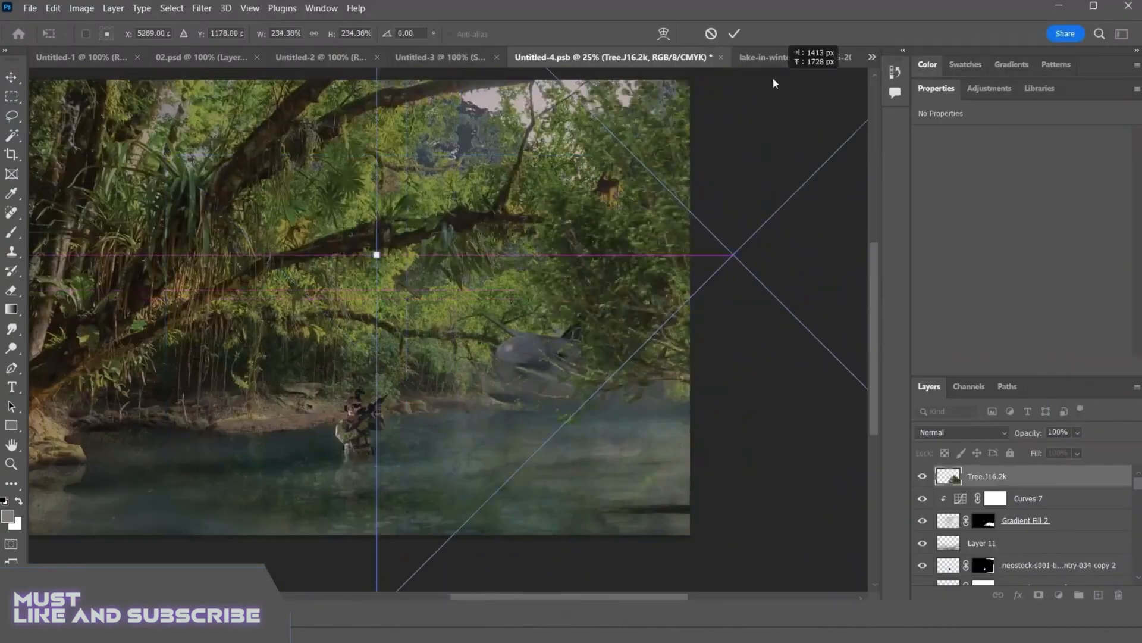
Position the enlarged Tree.J16.2k foliage over the far right bank and switch to the Eraser tool
drag(773, 82, 811, 107)
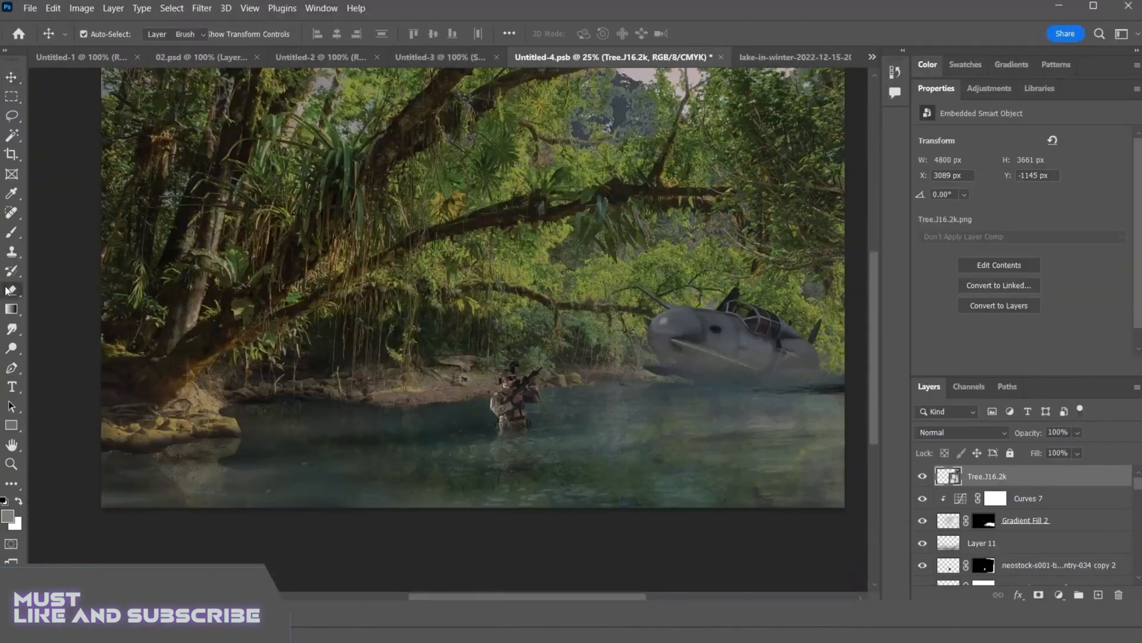
click(11, 289)
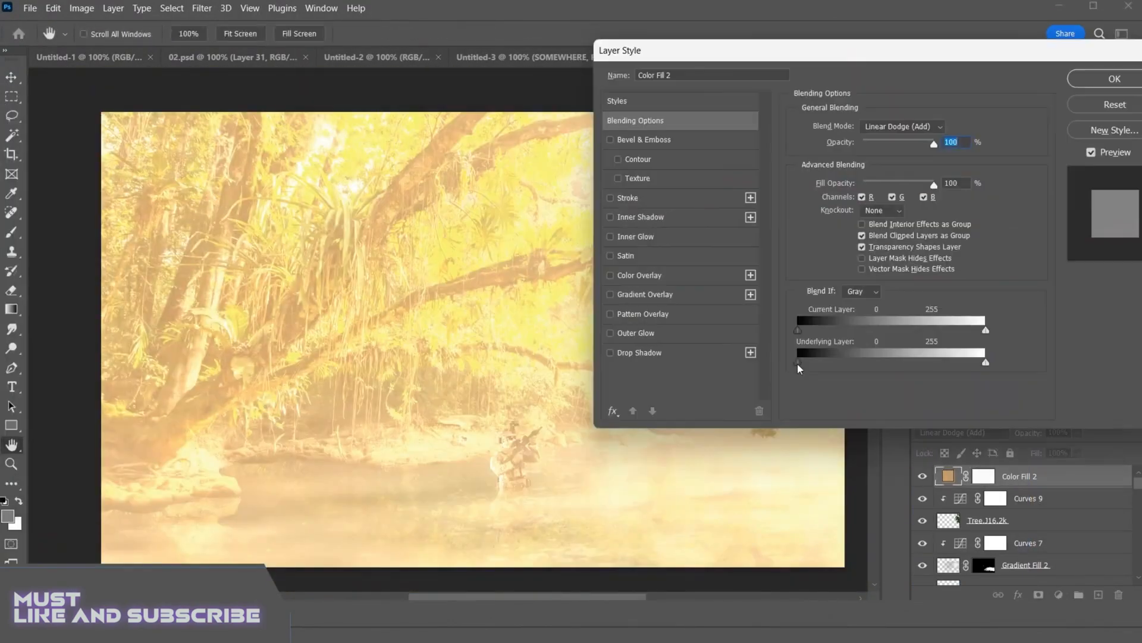
Raise the underlying layer's black Blend If limit on Color Fill 2 to keep the orange glow out of the shadows
mouse_move(800, 363)
mouse_down()
mouse_move(824, 365)
mouse_move(847, 332)
mouse_up()
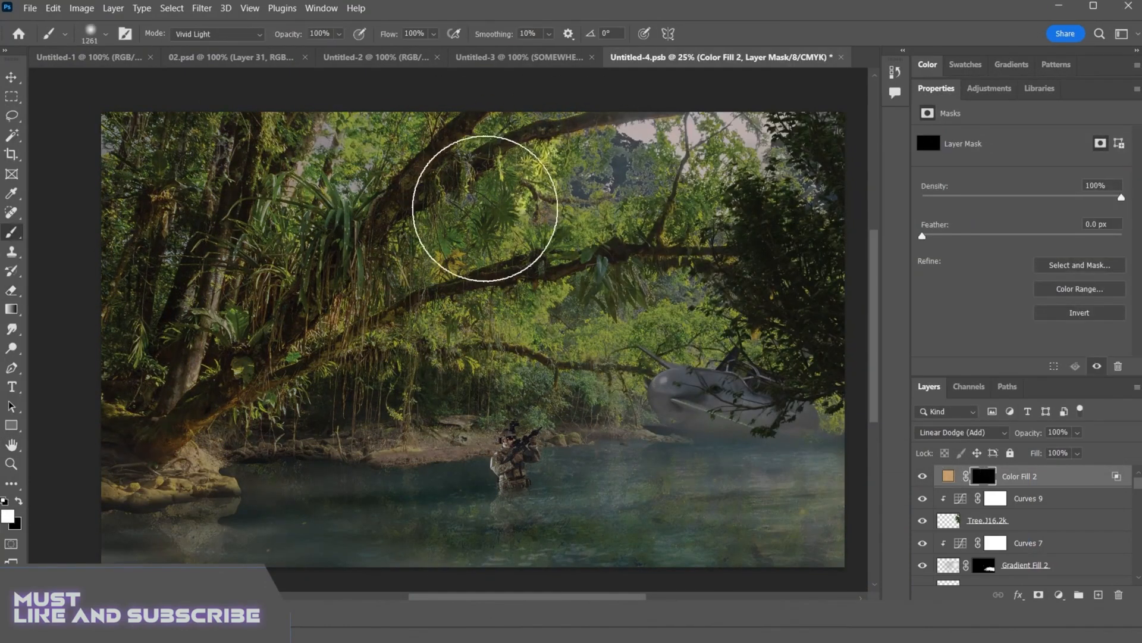